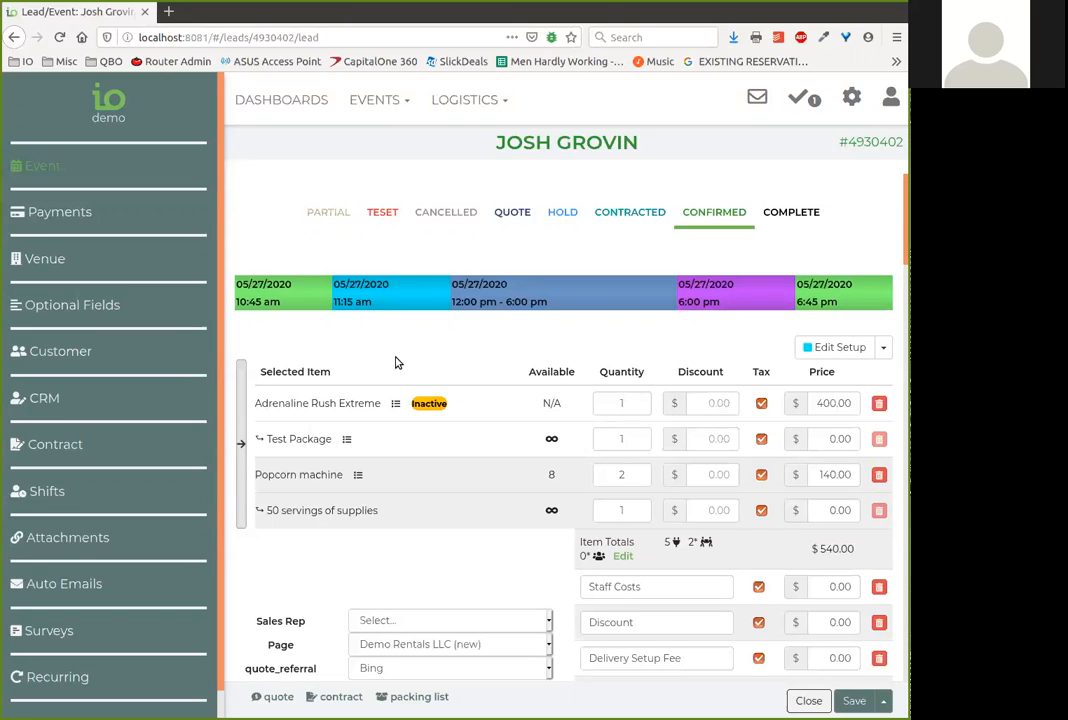
# Add Dora the Explorer from the Costume Characters category to the event's selected items and collapse the item list
pyautogui.scroll(-1, 394, 353)
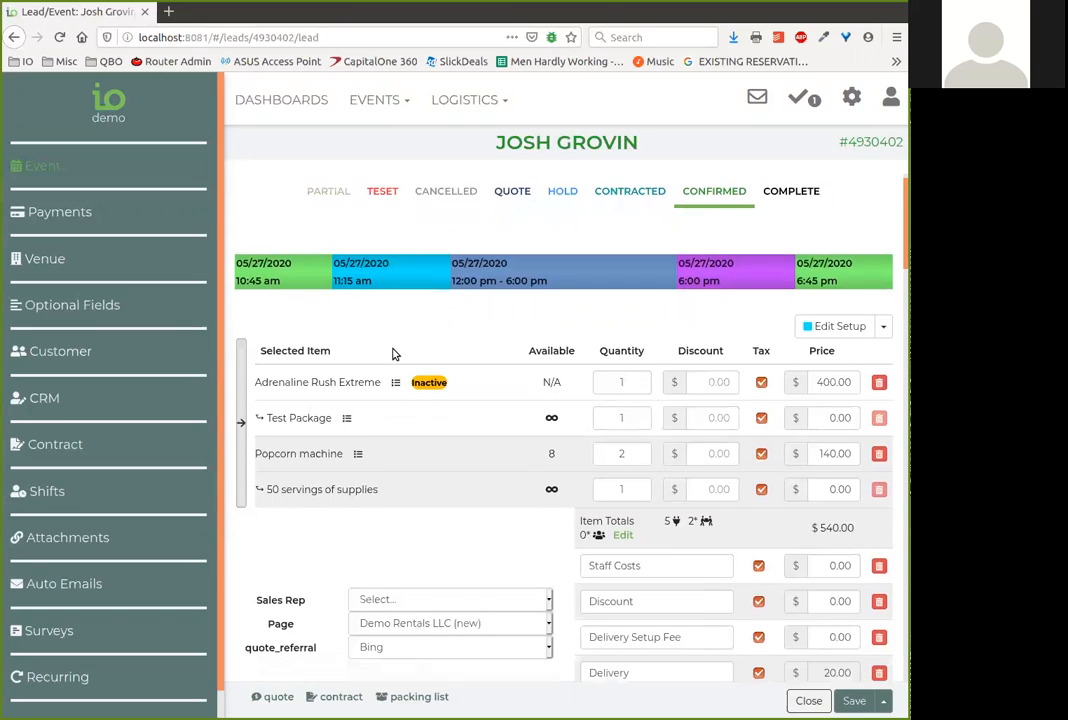
pyautogui.click(246, 424)
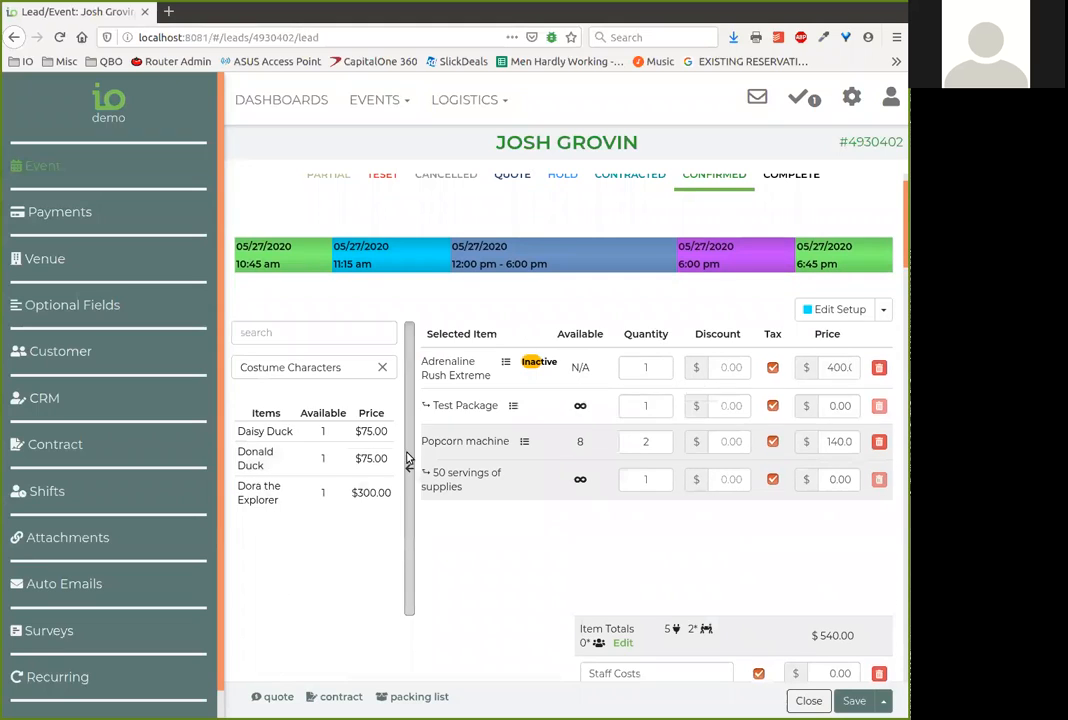
pyautogui.click(301, 502)
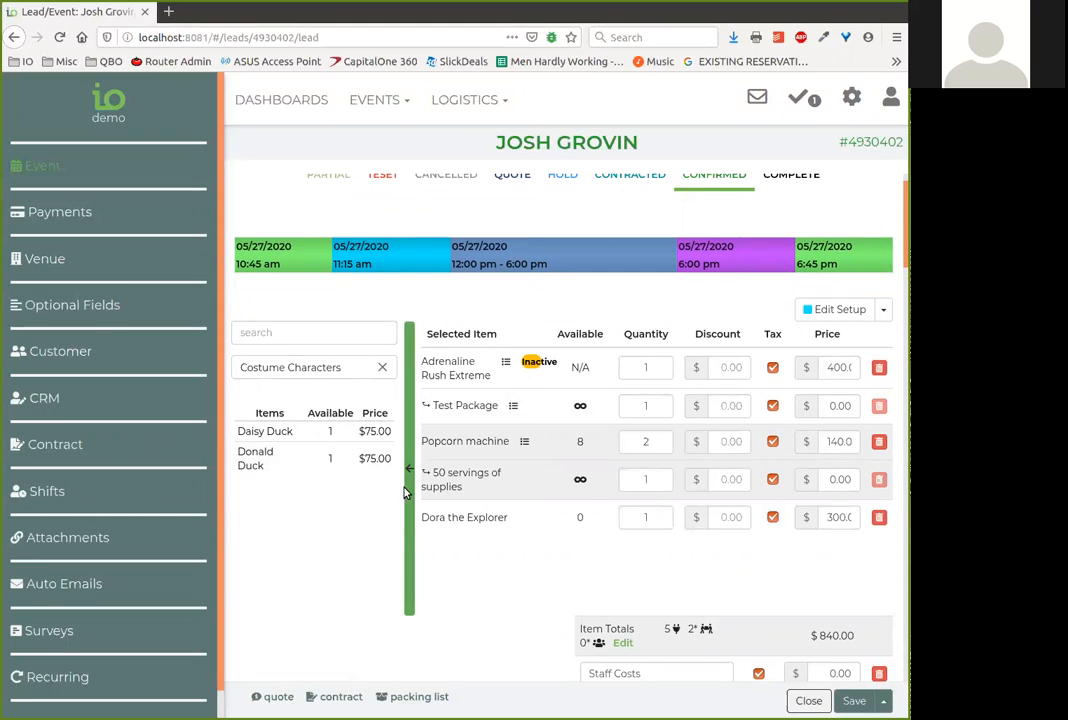
pyautogui.click(408, 470)
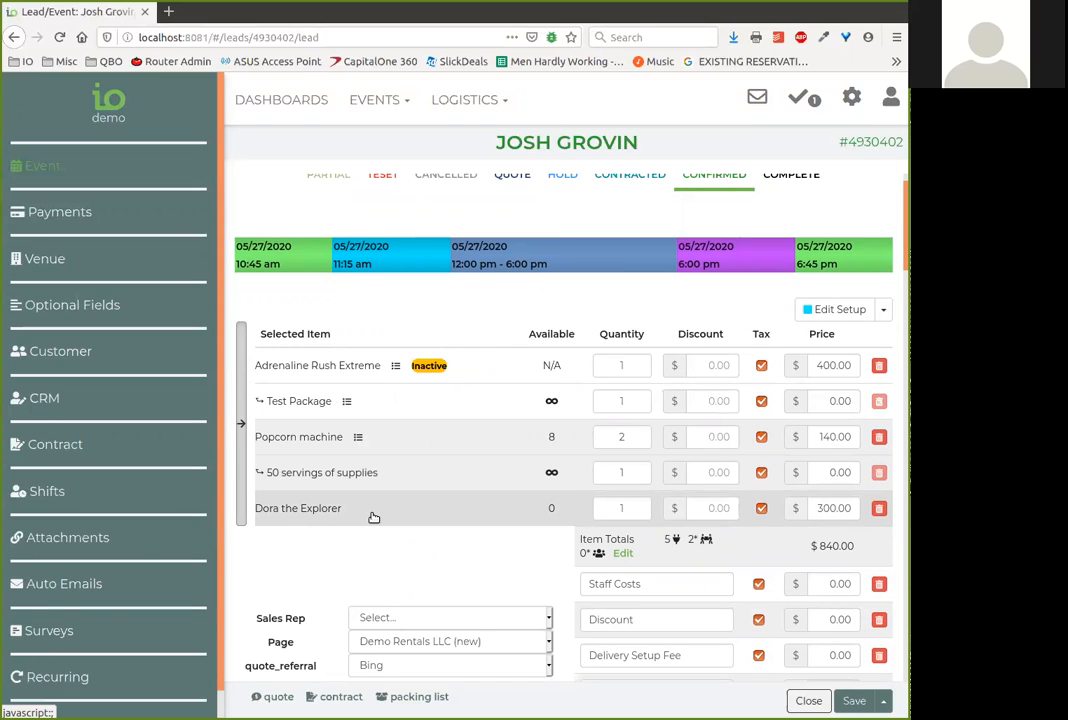
# Expand the Dora the Explorer item's details and enable a custom time for it
pyautogui.click(438, 513)
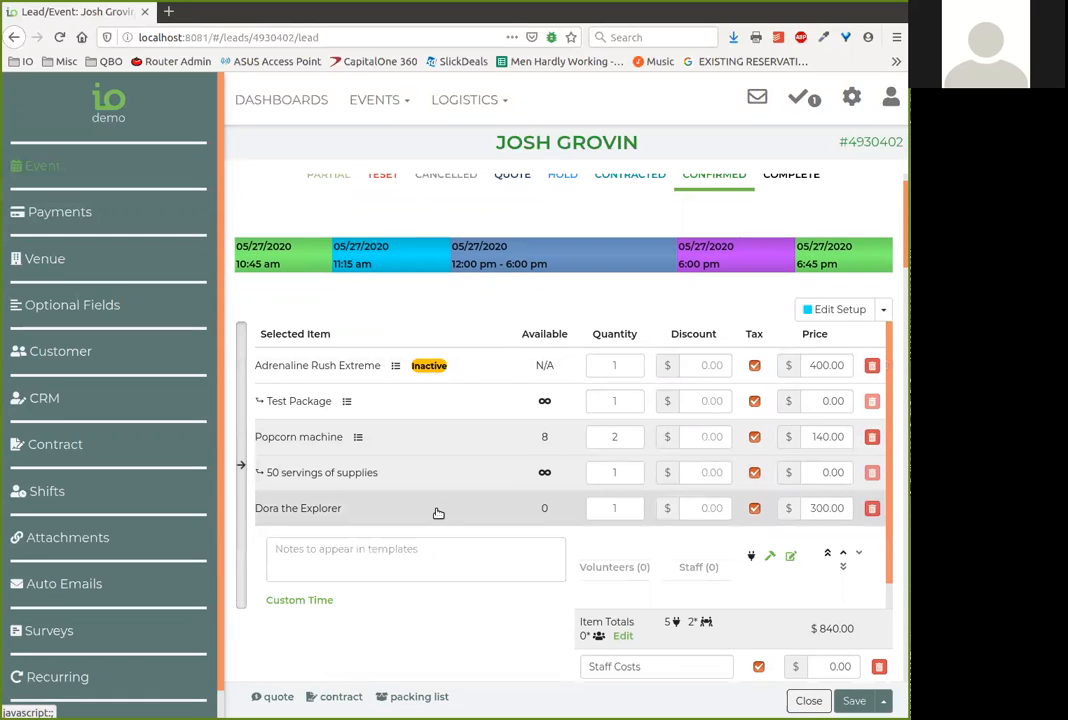
pyautogui.scroll(-1, 438, 513)
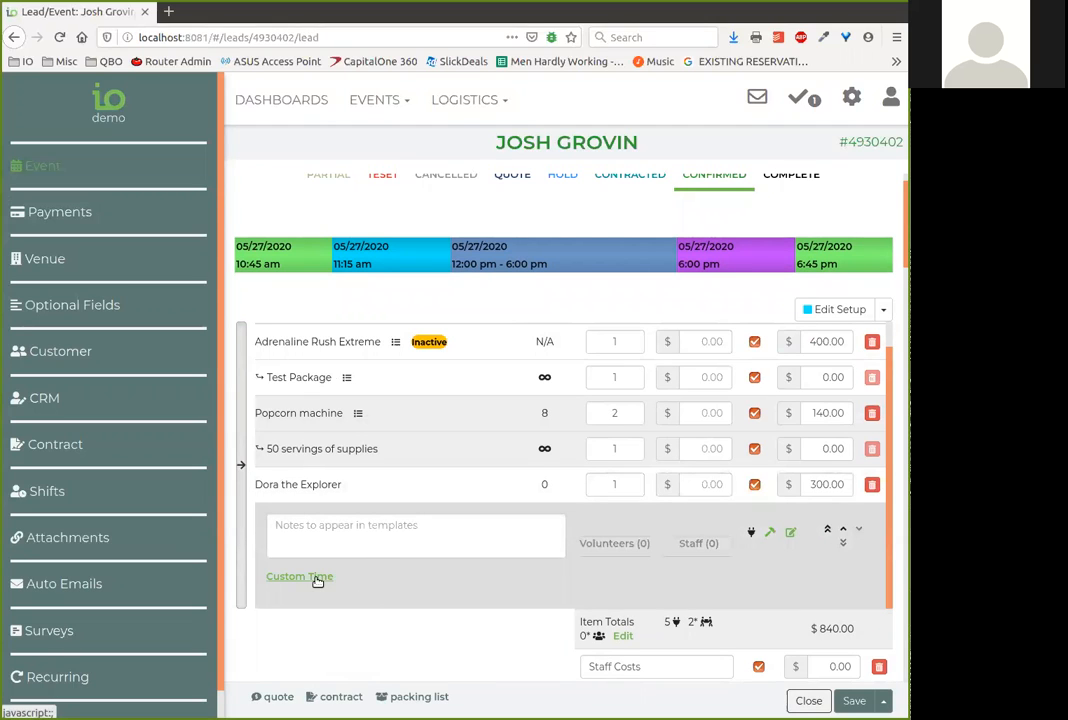
pyautogui.moveTo(516, 272)
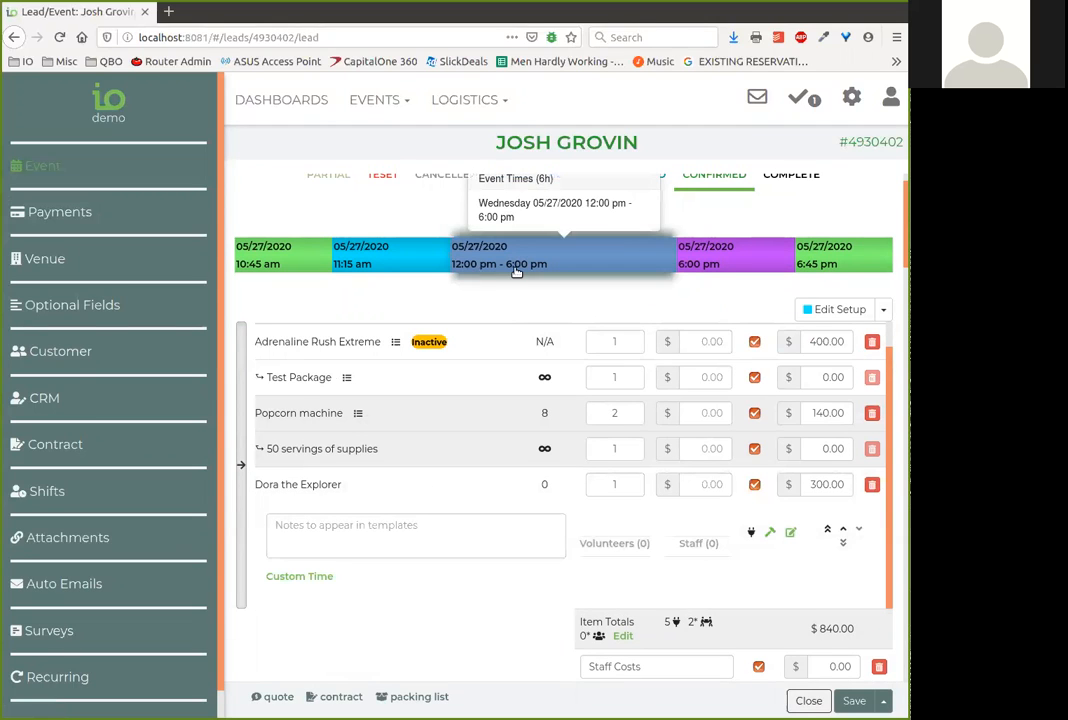
pyautogui.click(302, 577)
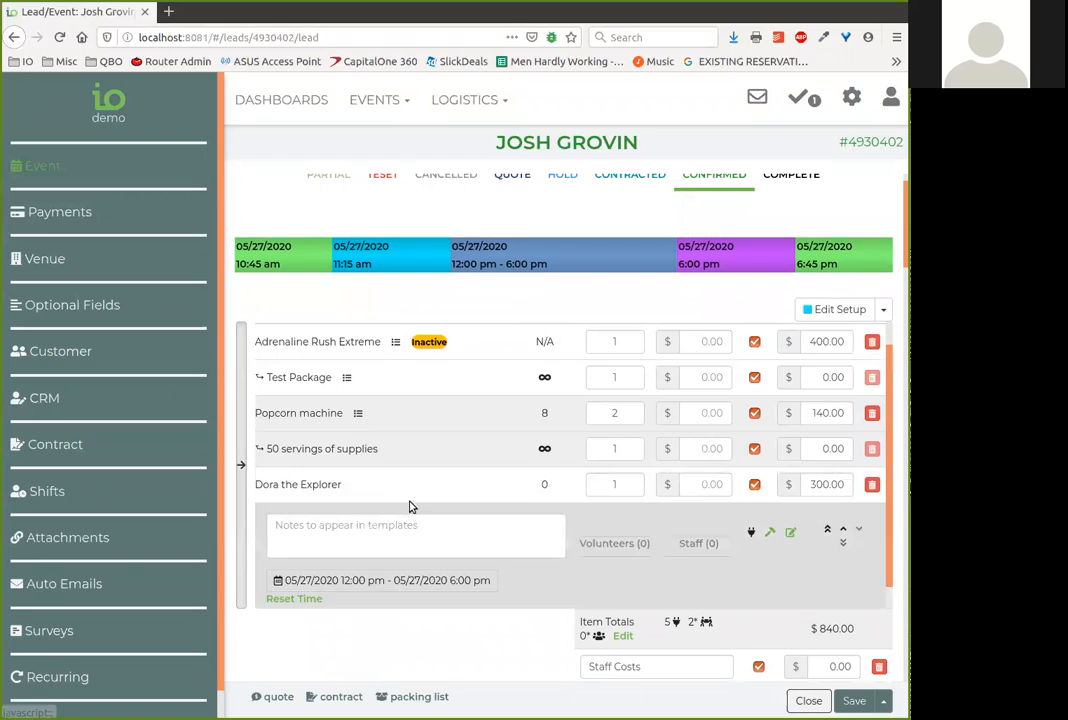
# Set Dora the Explorer's custom time to 2:00 pm - 3:00 pm on 05/27/2020, apply it and collapse the item's details
pyautogui.scroll(-1, 390, 583)
pyautogui.click(386, 558)
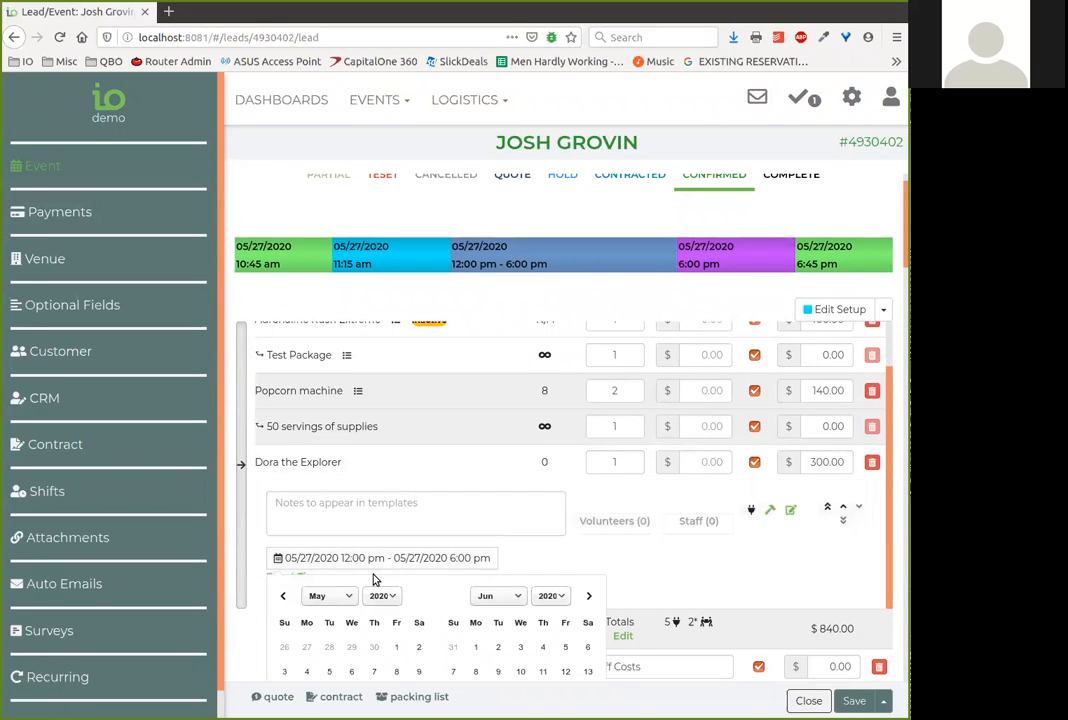
pyautogui.scroll(-1, 487, 527)
pyautogui.scroll(-3, 487, 527)
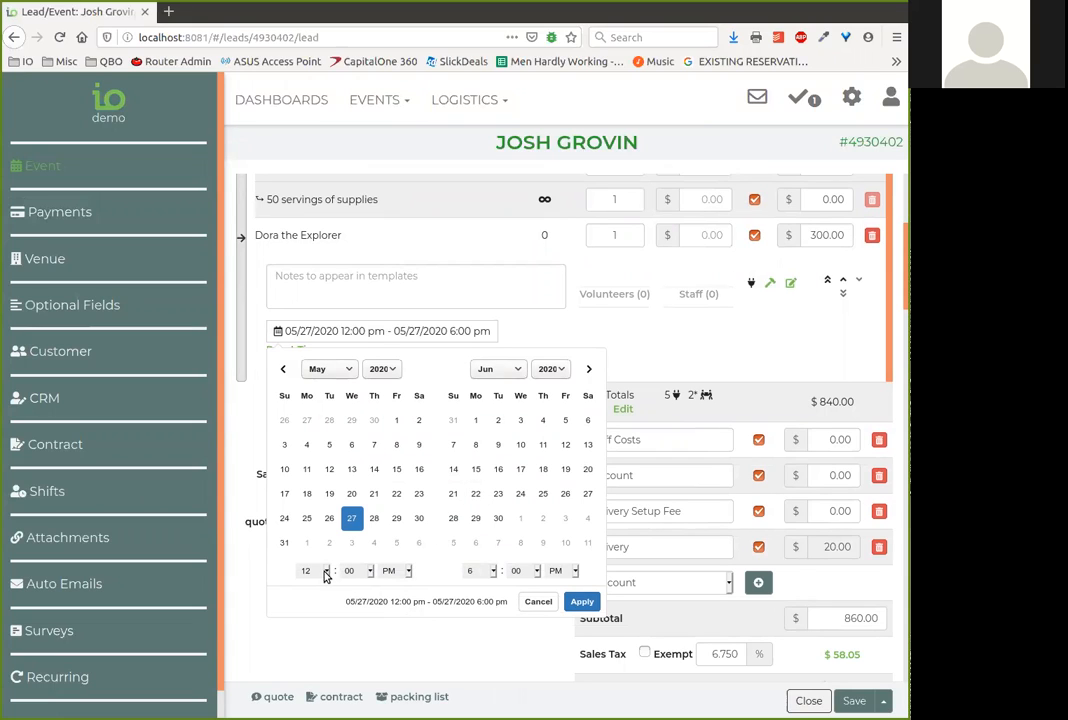
pyautogui.click(313, 411)
pyautogui.click(482, 572)
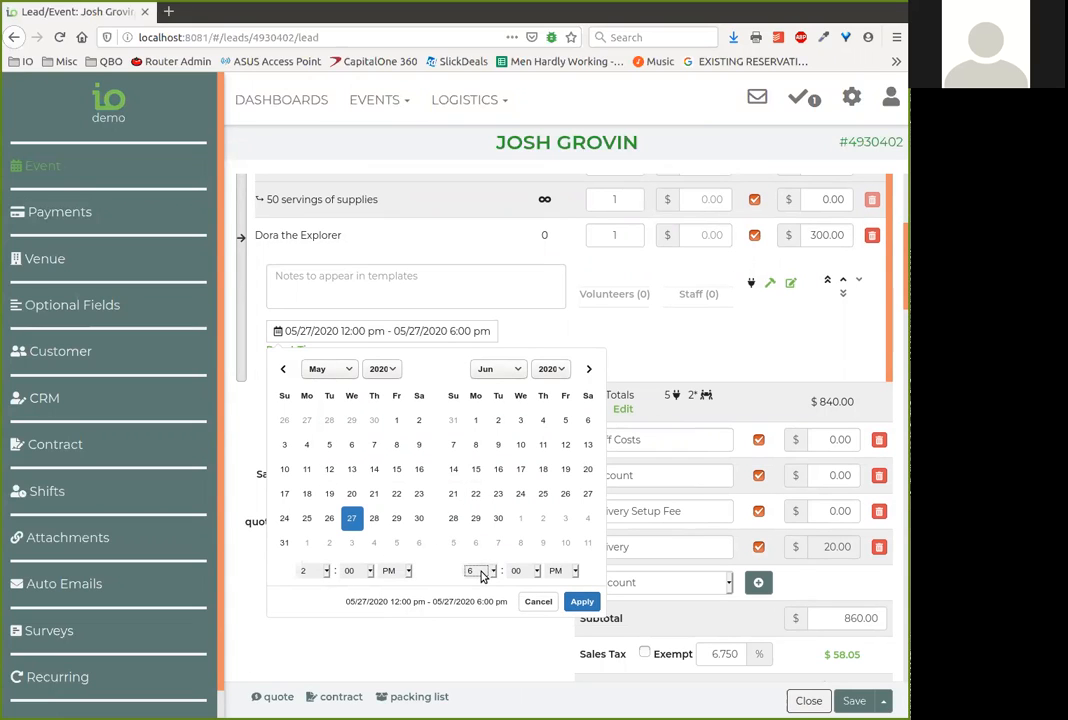
pyautogui.click(478, 425)
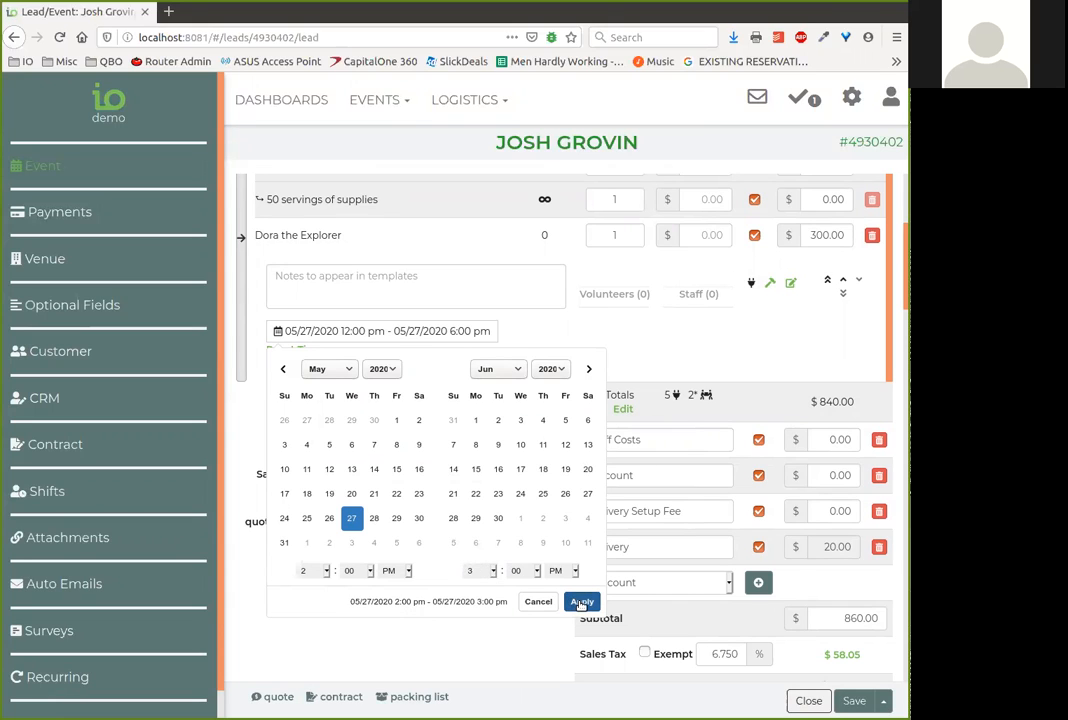
pyautogui.click(581, 602)
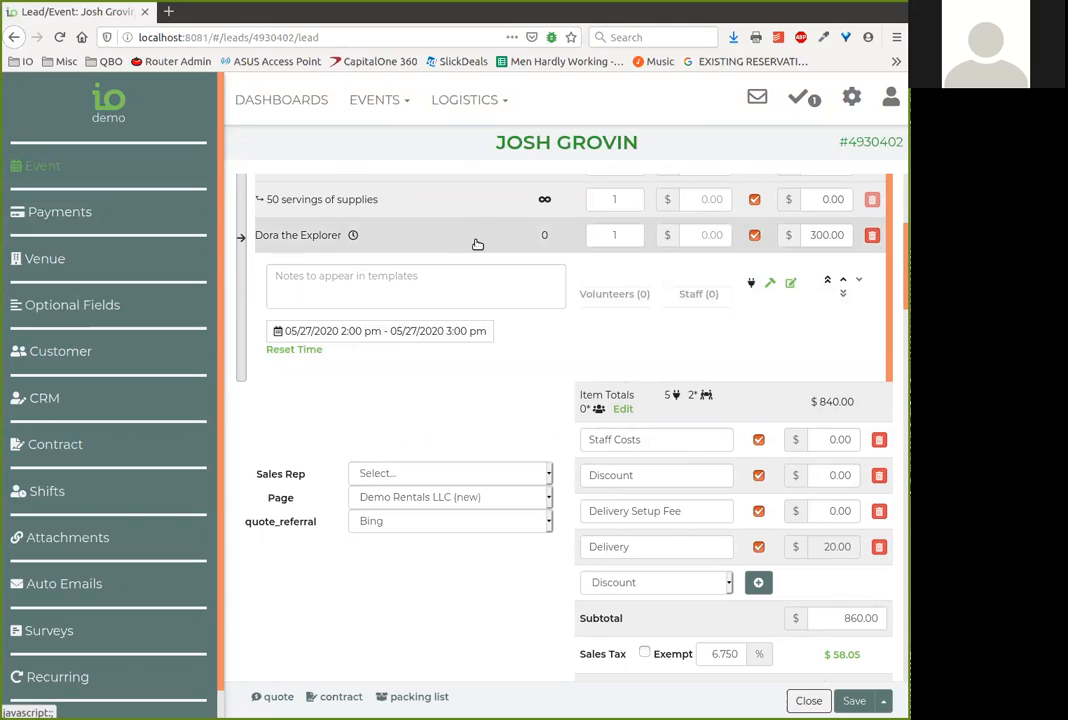
pyautogui.click(477, 244)
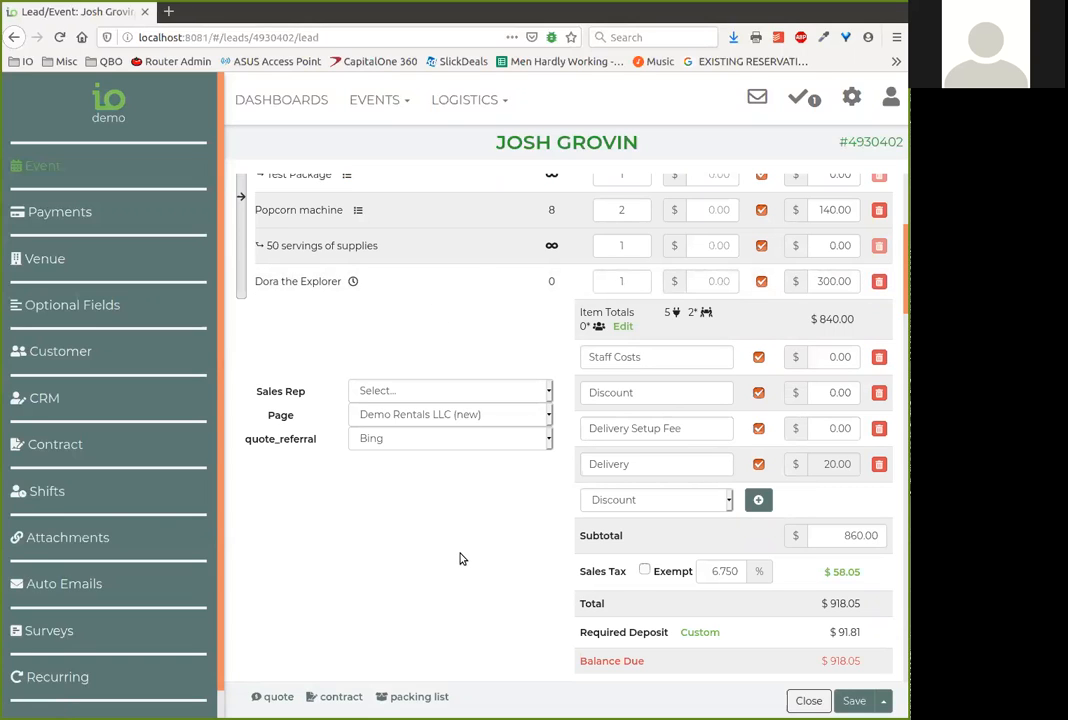
pyautogui.scroll(-1, 437, 543)
pyautogui.scroll(2, 433, 530)
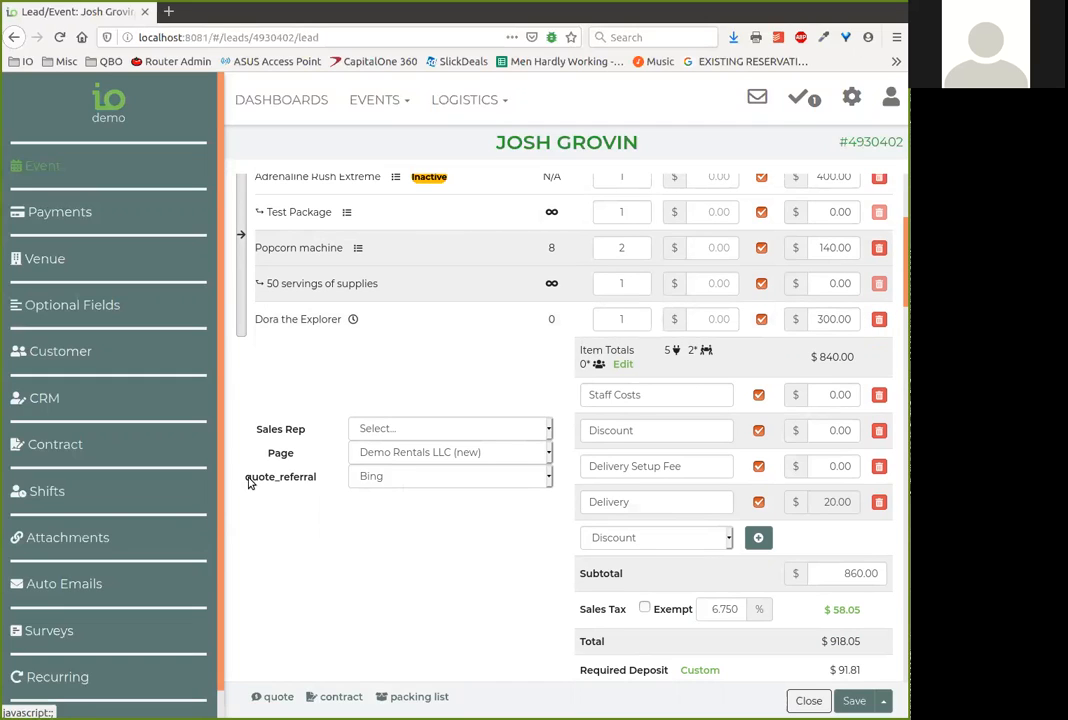
pyautogui.click(52, 492)
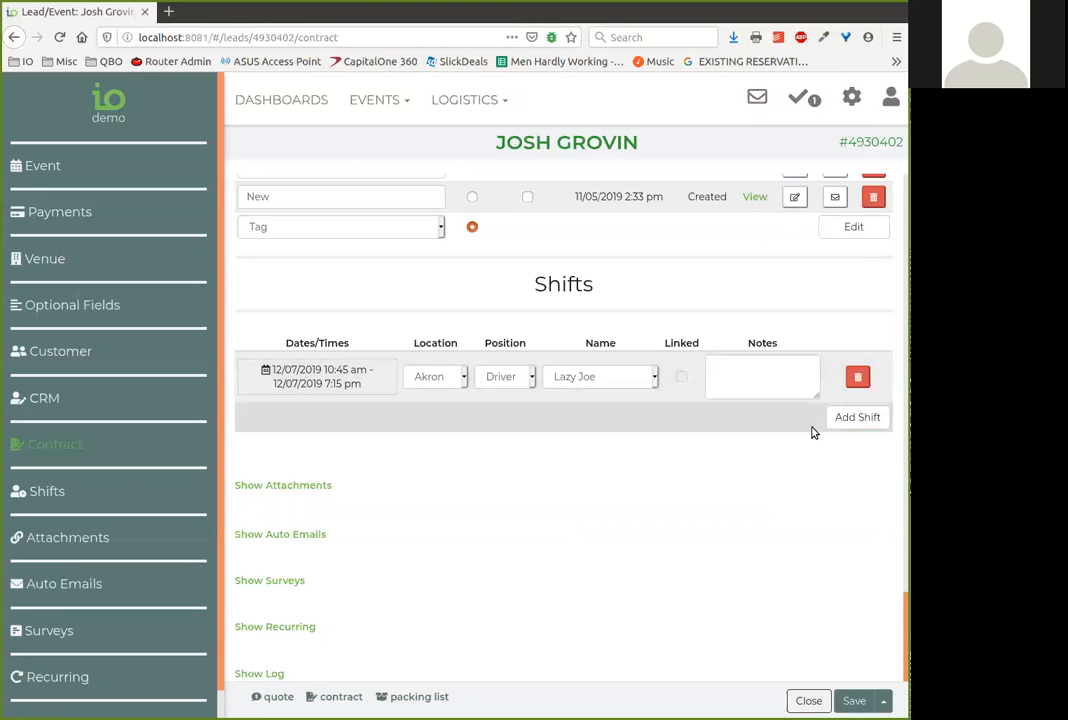
pyautogui.click(857, 422)
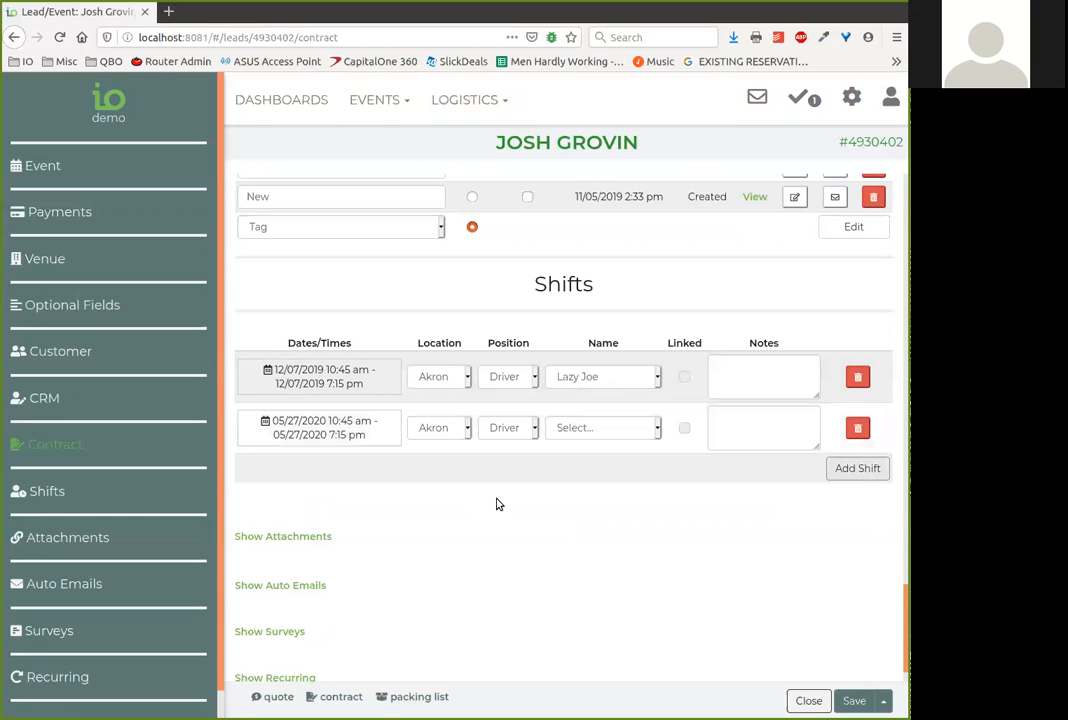
pyautogui.click(858, 428)
# Create a new position named "Bill's Costume Characters" in the Positions settings and save it
pyautogui.click(851, 97)
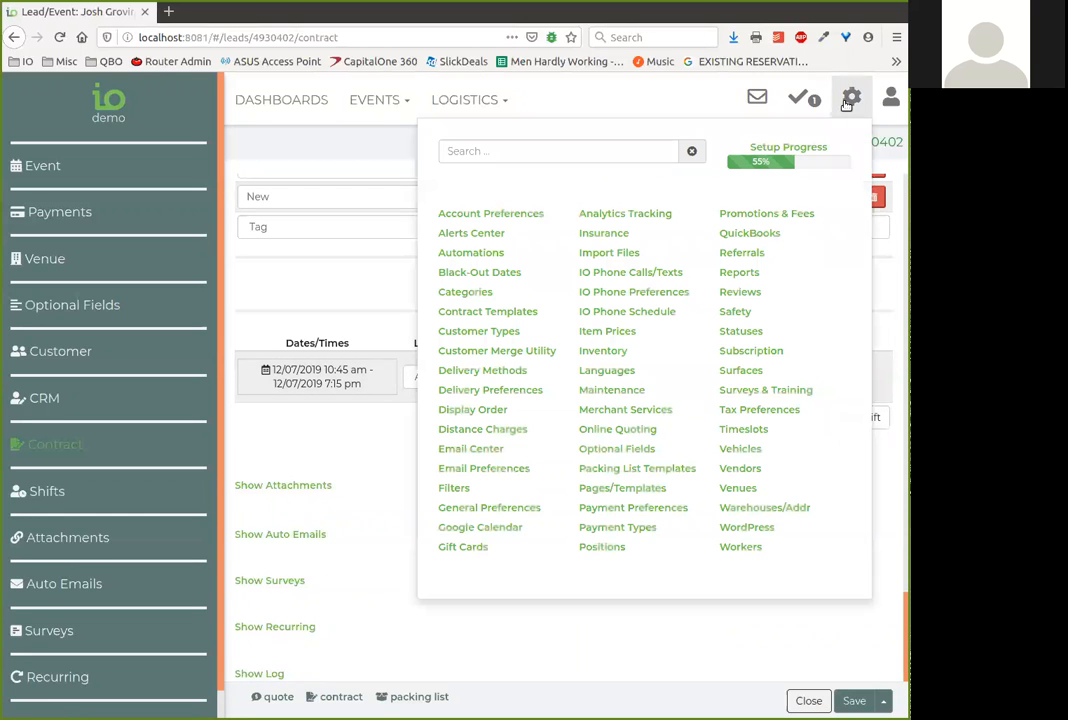
pyautogui.click(612, 548)
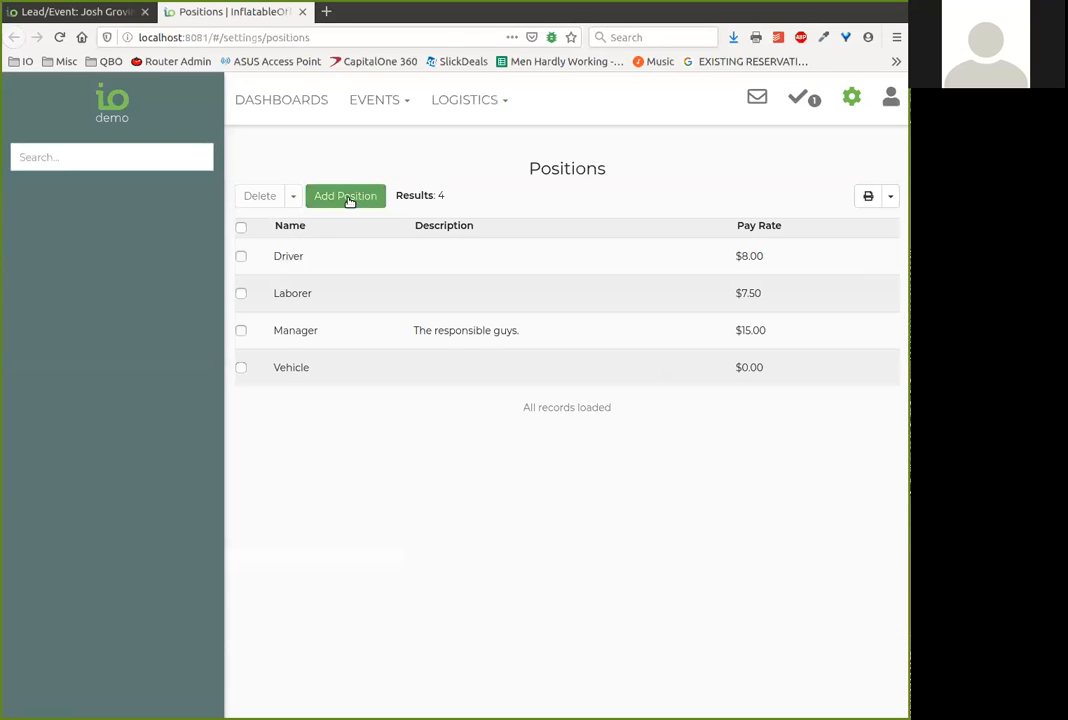
pyautogui.click(346, 197)
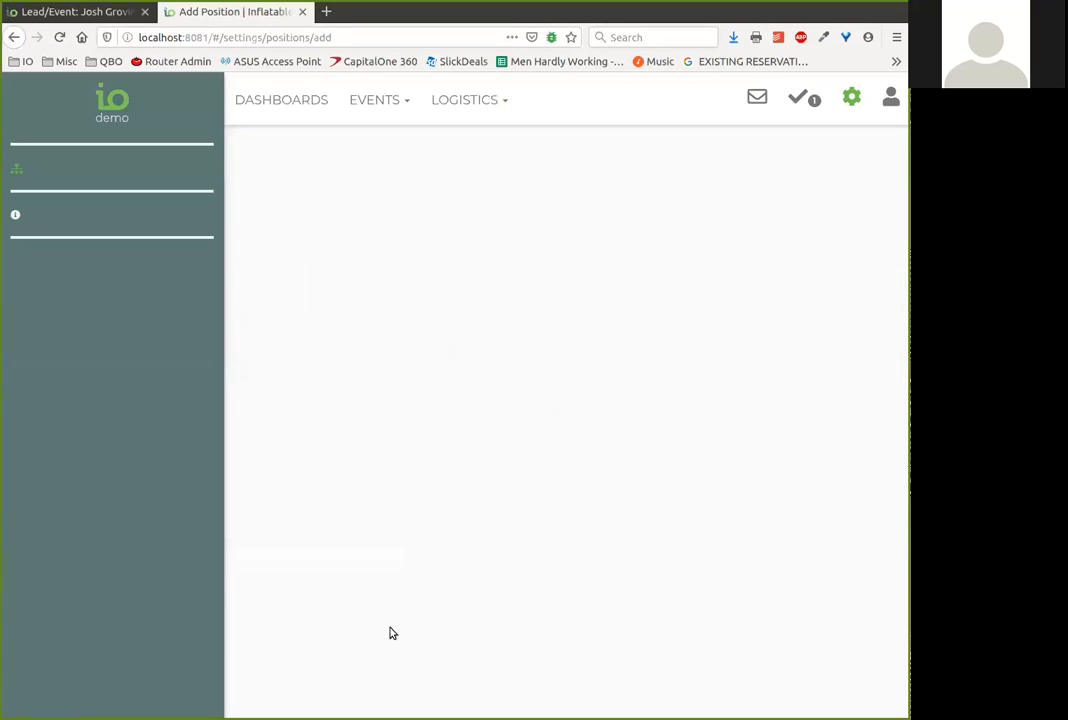
pyautogui.click(393, 196)
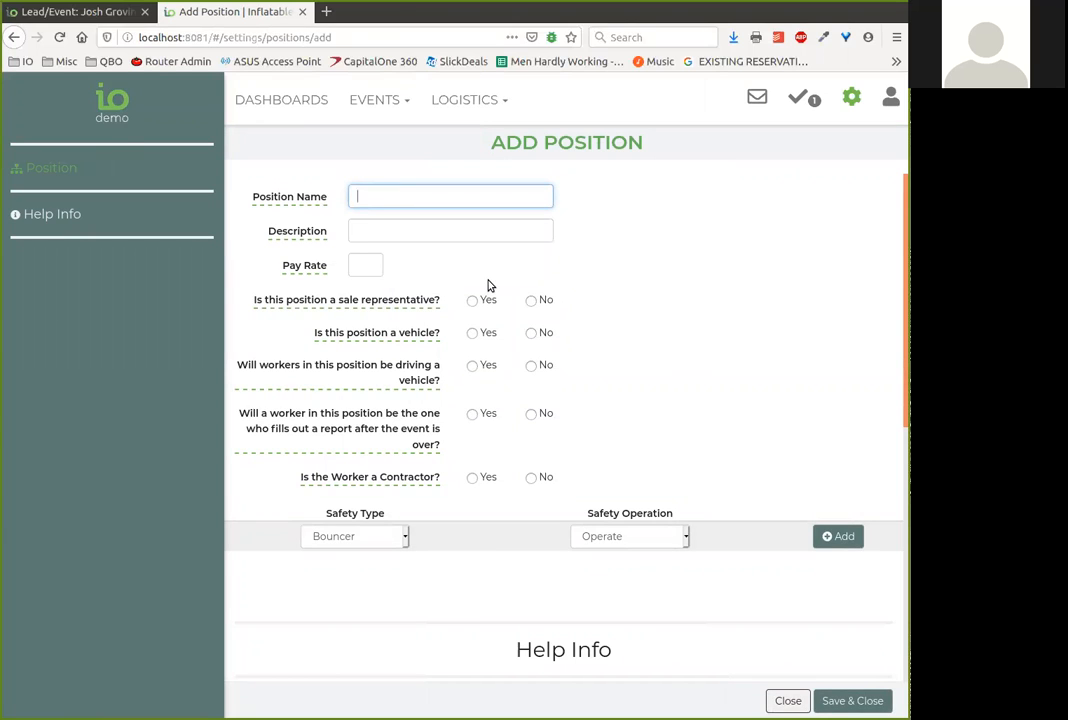
pyautogui.write("Bill's Costume Characters")
pyautogui.moveTo(512, 190); pyautogui.dragTo(348, 229)
pyautogui.click(352, 230)
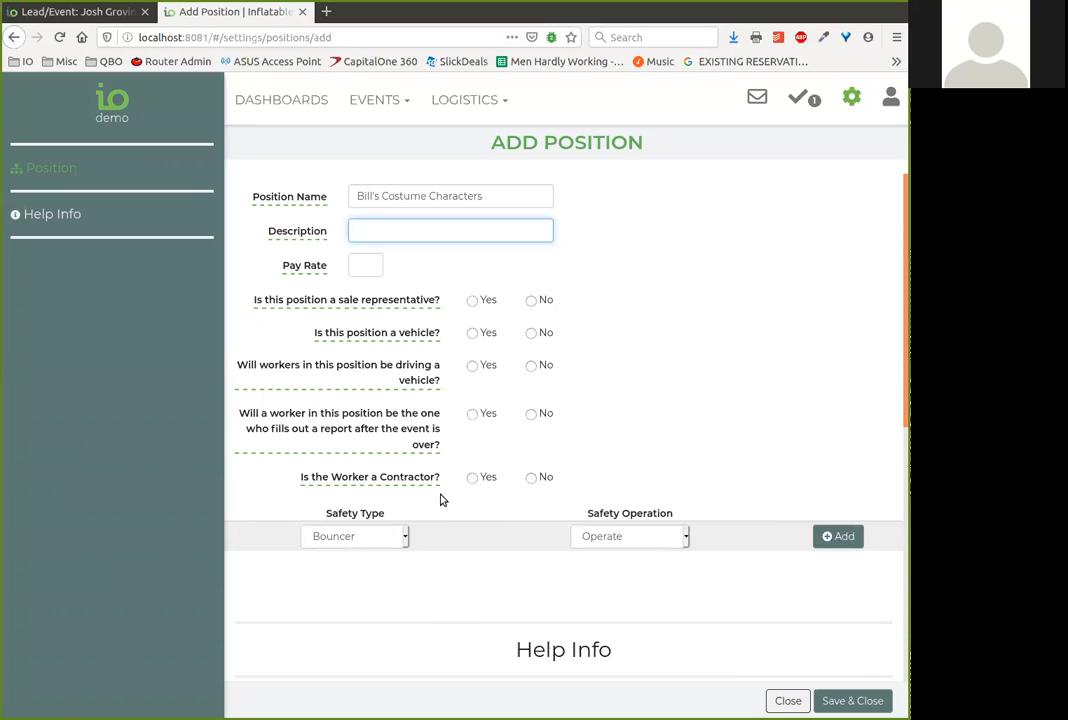
pyautogui.click(845, 704)
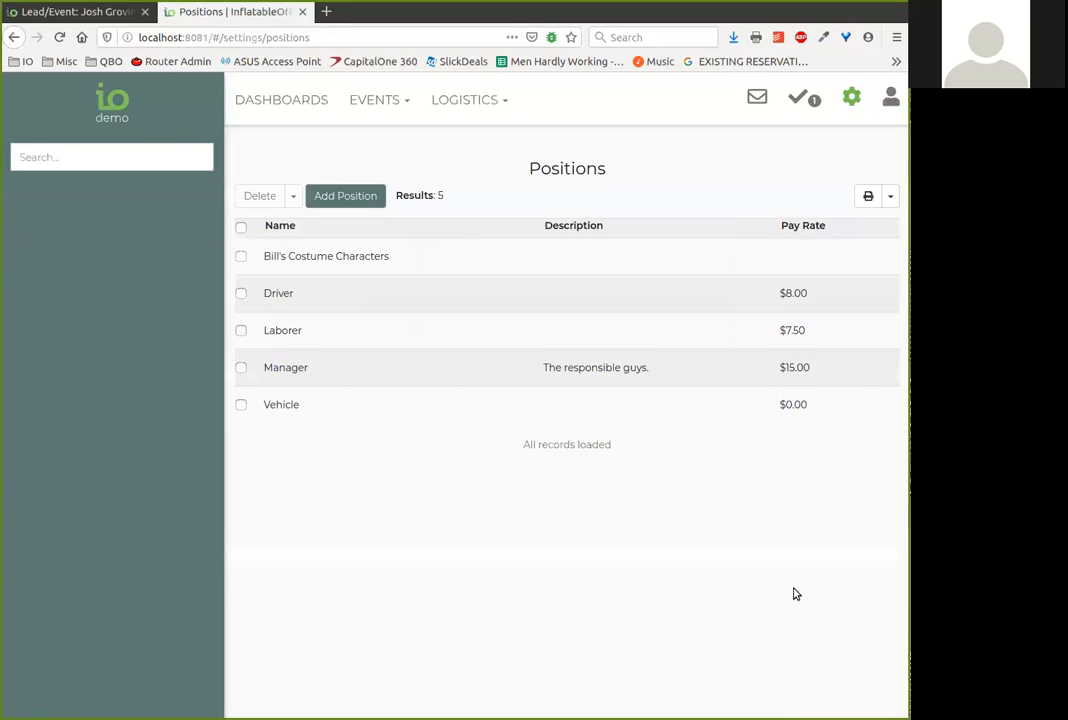
# Open the second worker in the unapproved Workers list and mark that worker as approved
pyautogui.click(474, 101)
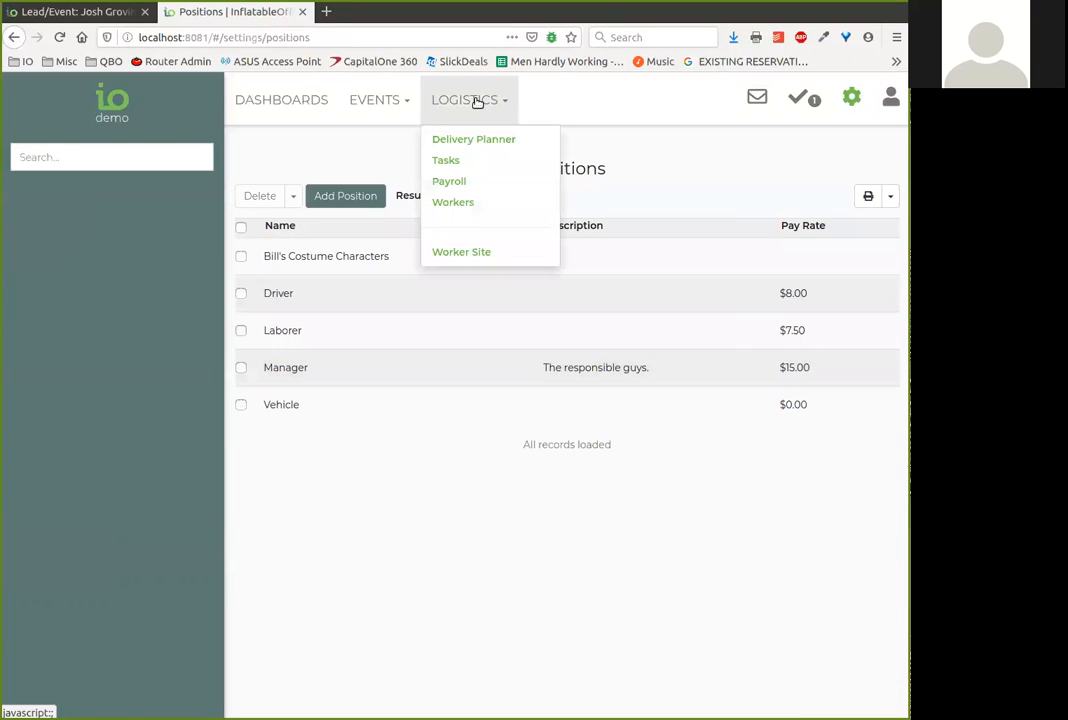
pyautogui.click(463, 205)
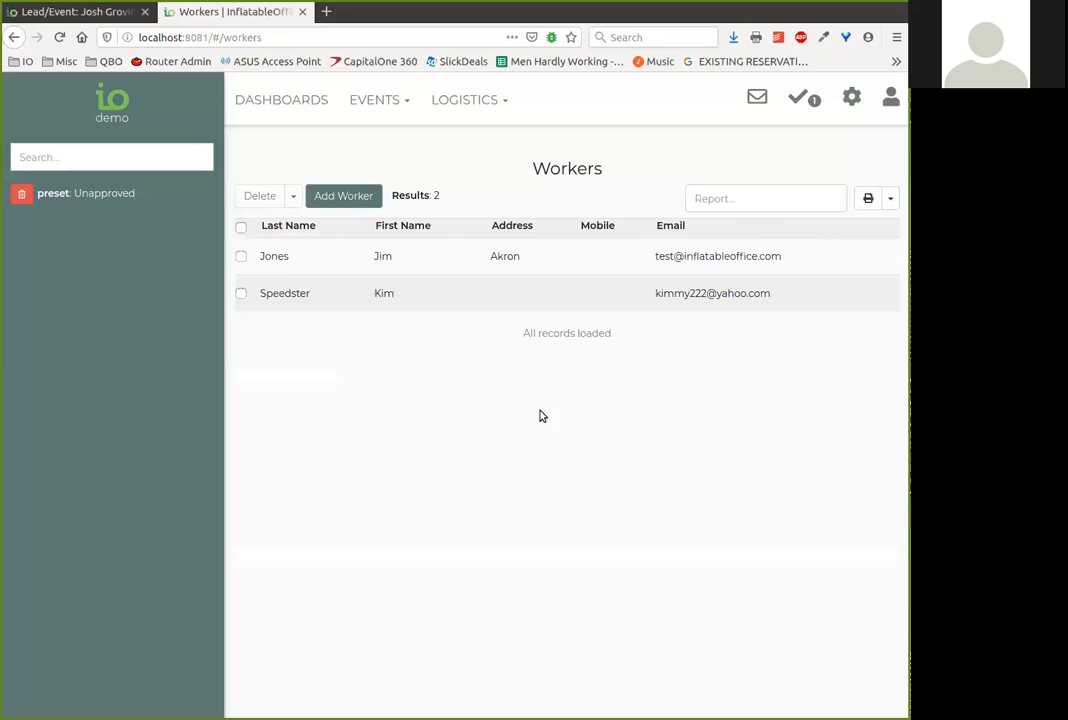
pyautogui.click(347, 197)
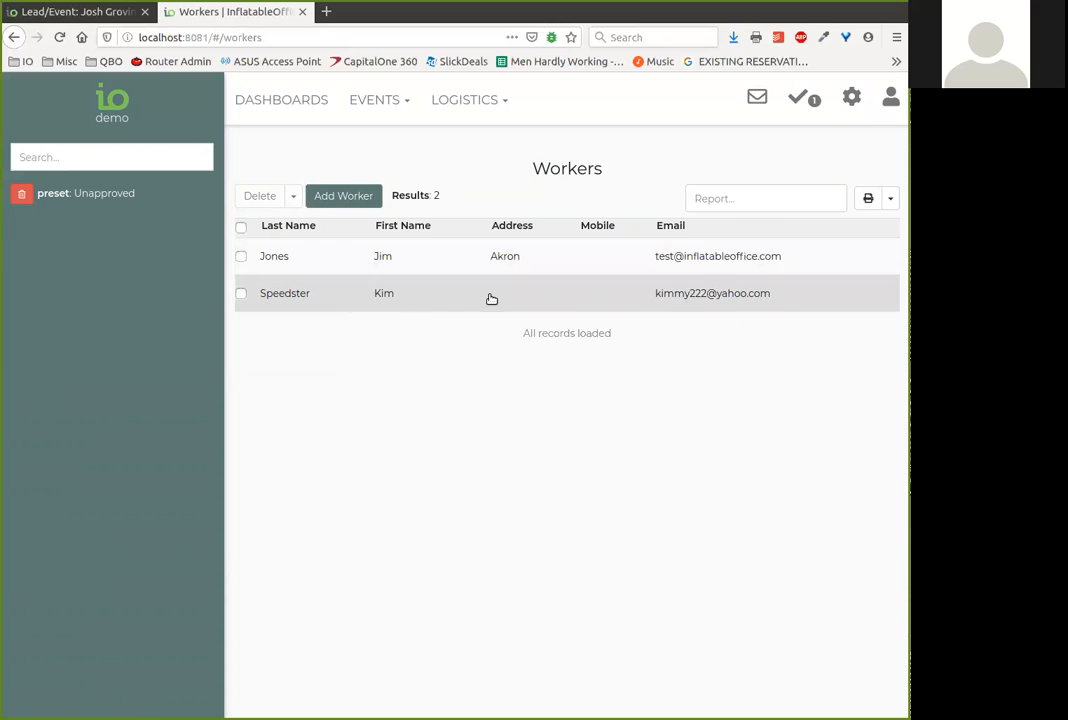
pyautogui.click(412, 298)
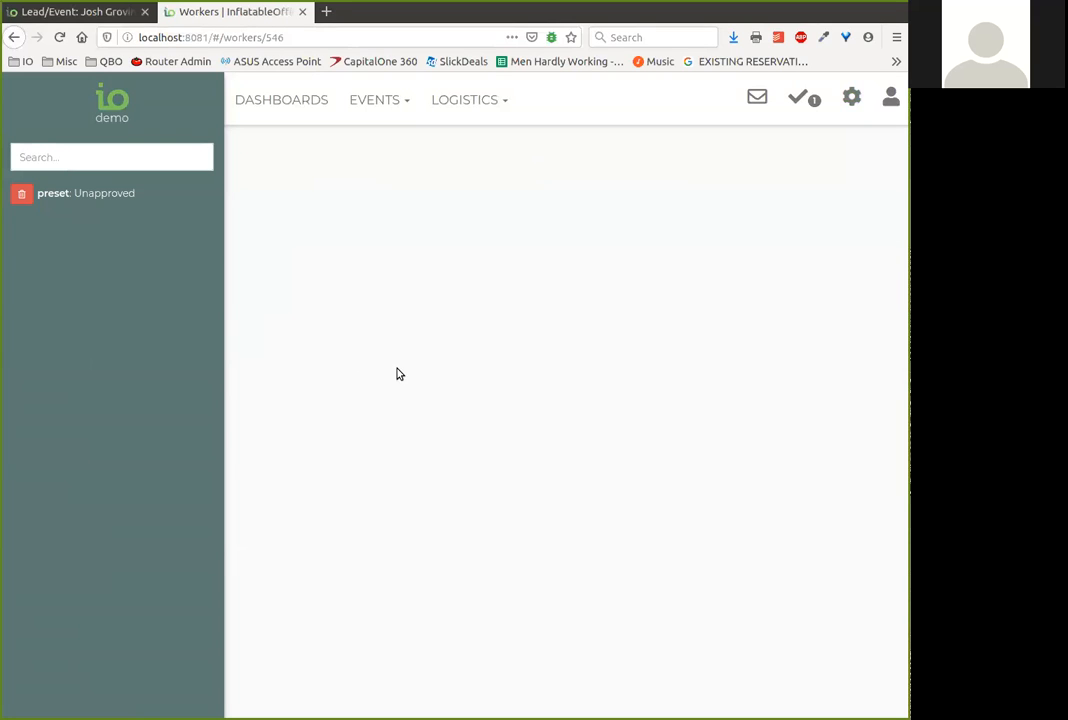
pyautogui.click(732, 201)
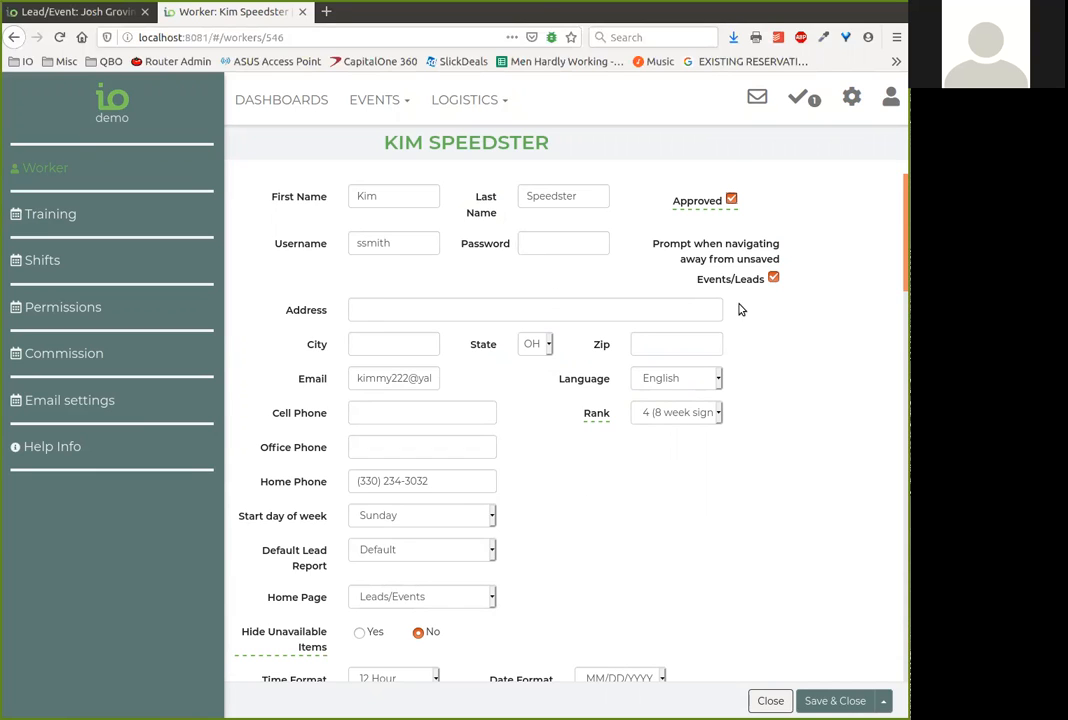
# Assign the worker to the Bill's Costume Characters position and remove the Laborer position
pyautogui.scroll(-4, 575, 400)
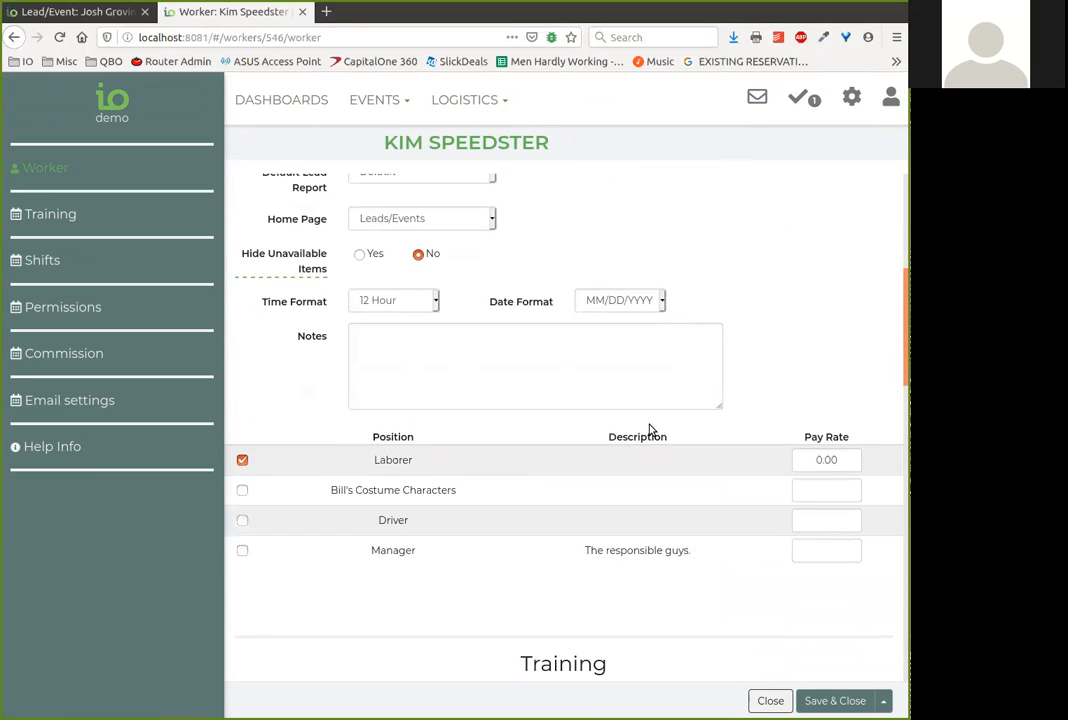
pyautogui.scroll(-1, 650, 430)
pyautogui.click(242, 454)
pyautogui.click(242, 423)
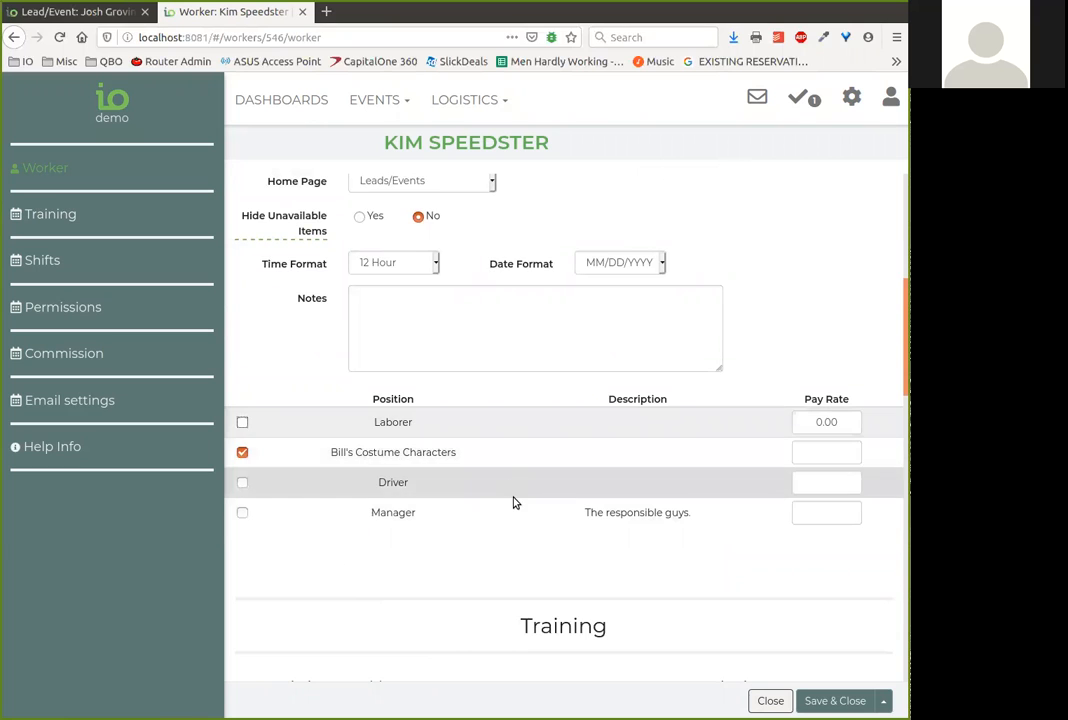
# Review the worker's training programs, search the permissions for "worker site" and examine the Worker Site access levels
pyautogui.scroll(-4, 510, 502)
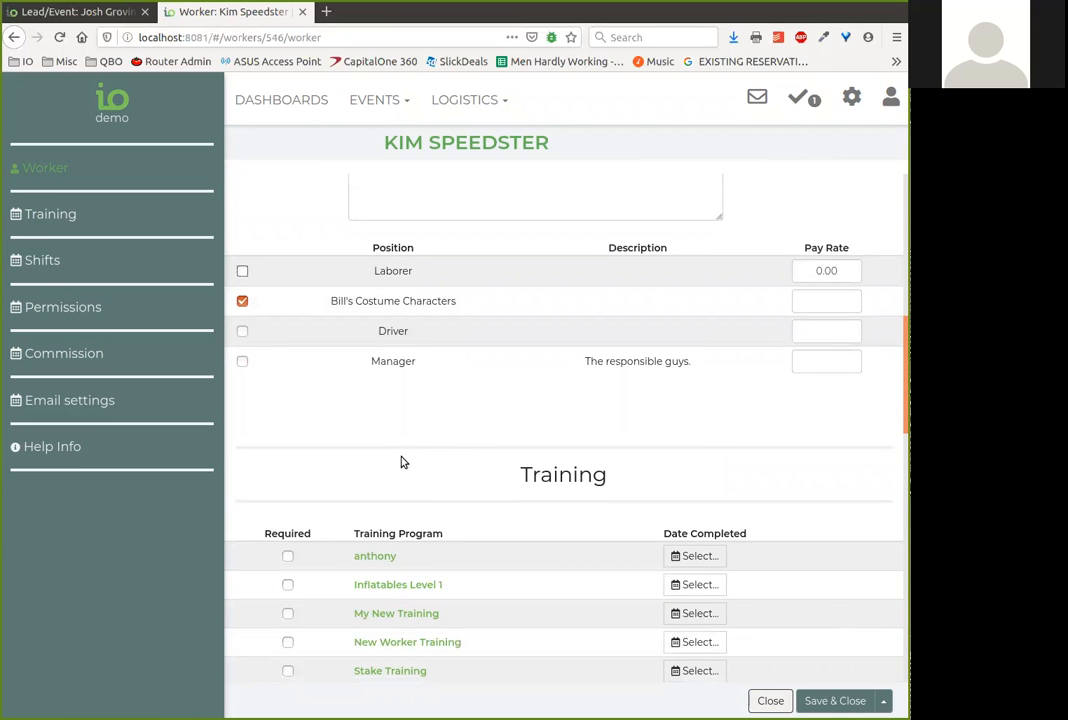
pyautogui.scroll(-3, 440, 580)
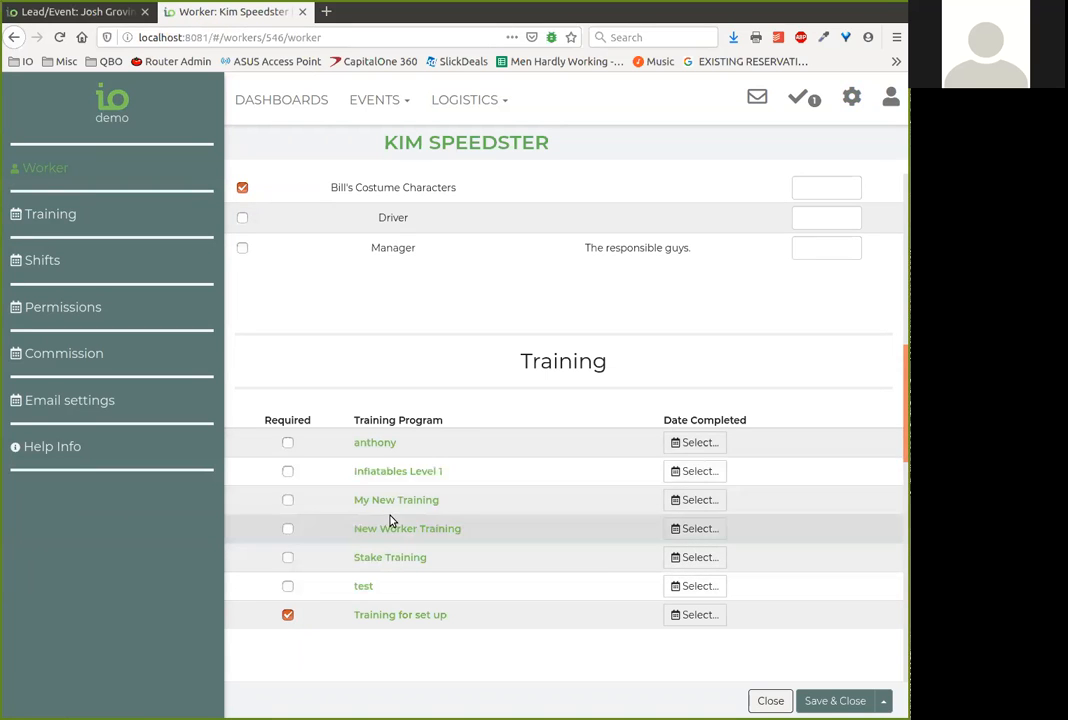
pyautogui.click(69, 309)
pyautogui.click(421, 274)
pyautogui.write('worker')
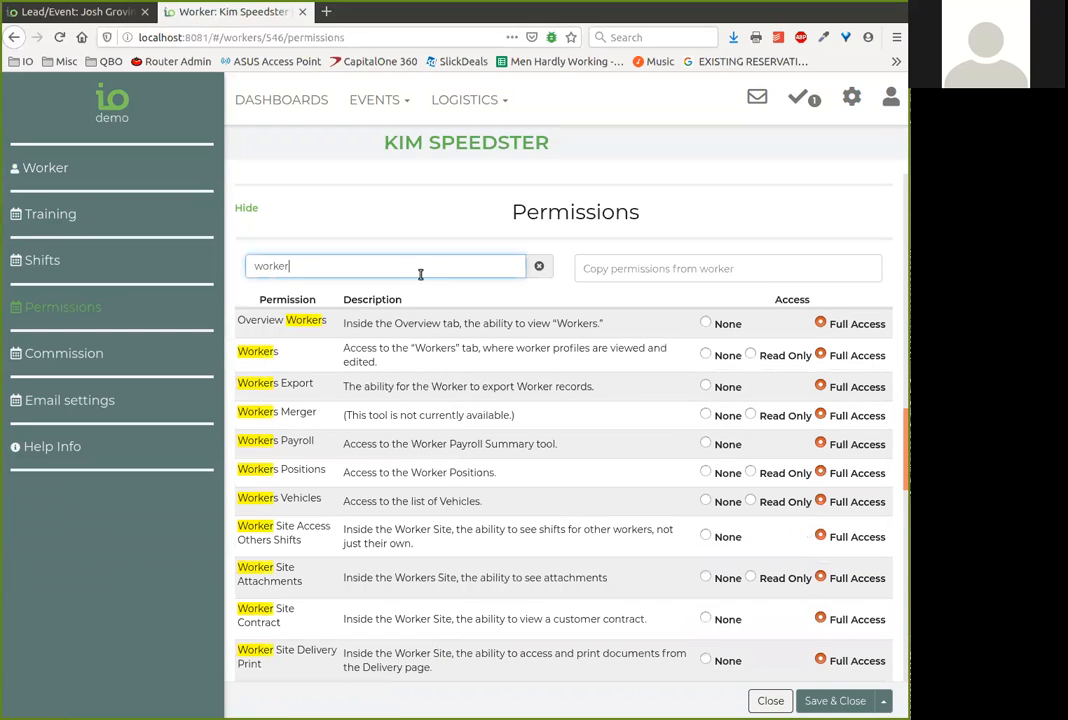
pyautogui.write(' site')
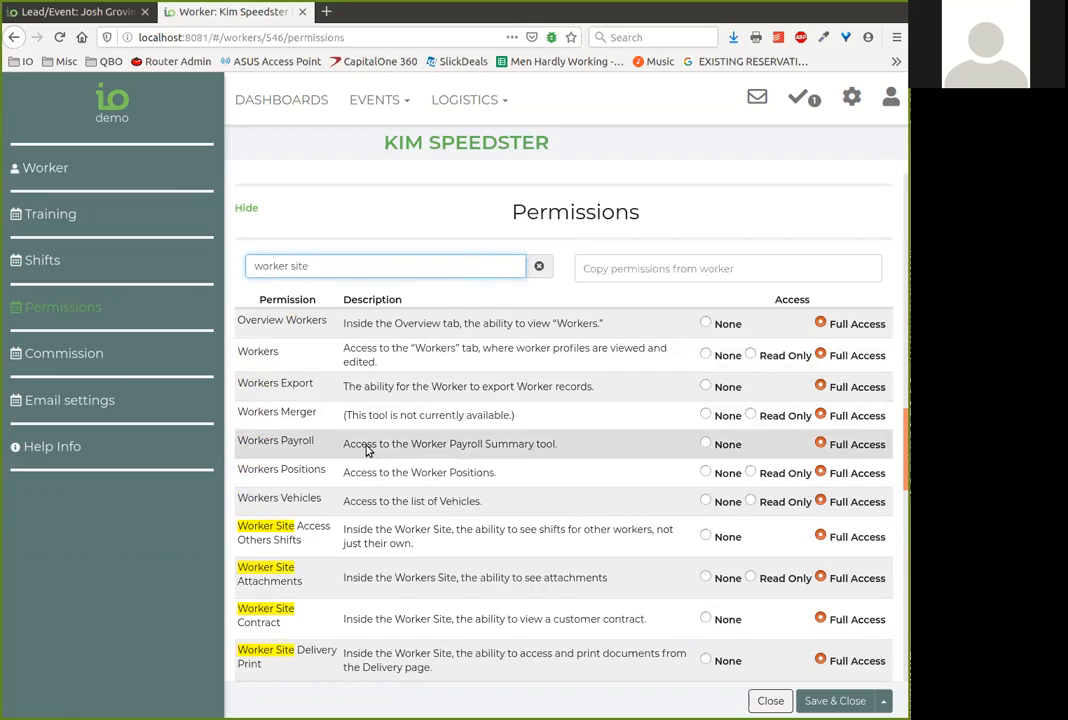
pyautogui.scroll(-5, 410, 422)
pyautogui.scroll(-2, 408, 410)
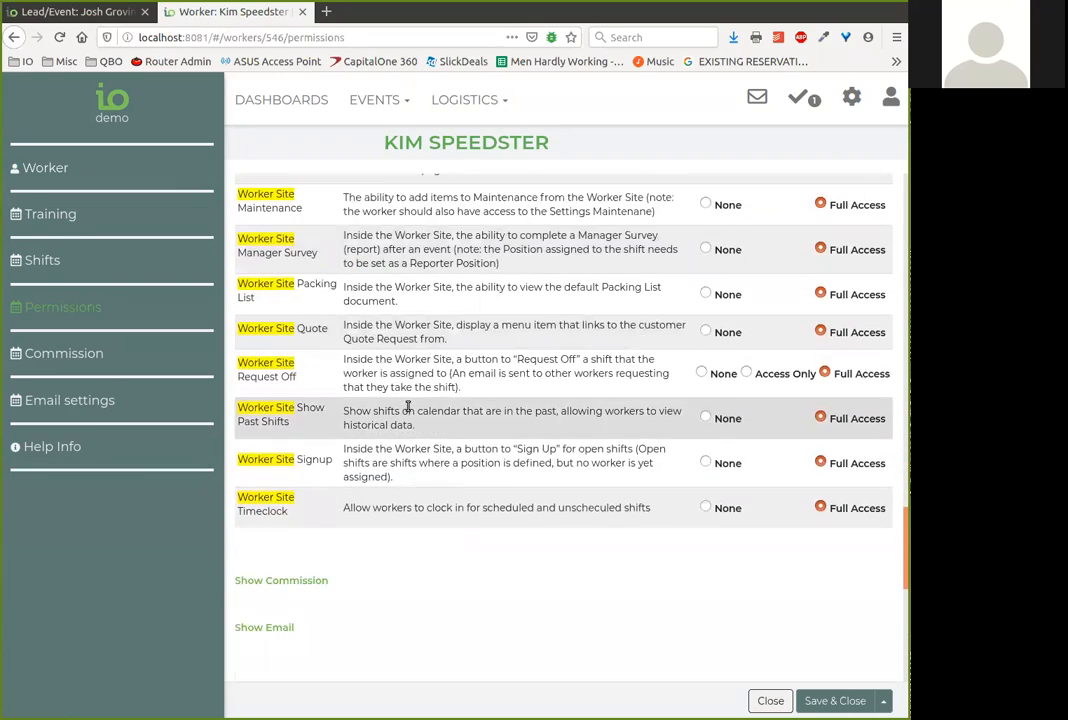
# Read through the descriptions of the Worker Site permissions, from Access Others Shifts to Timeclock
pyautogui.scroll(2, 420, 600)
pyautogui.scroll(5, 400, 535)
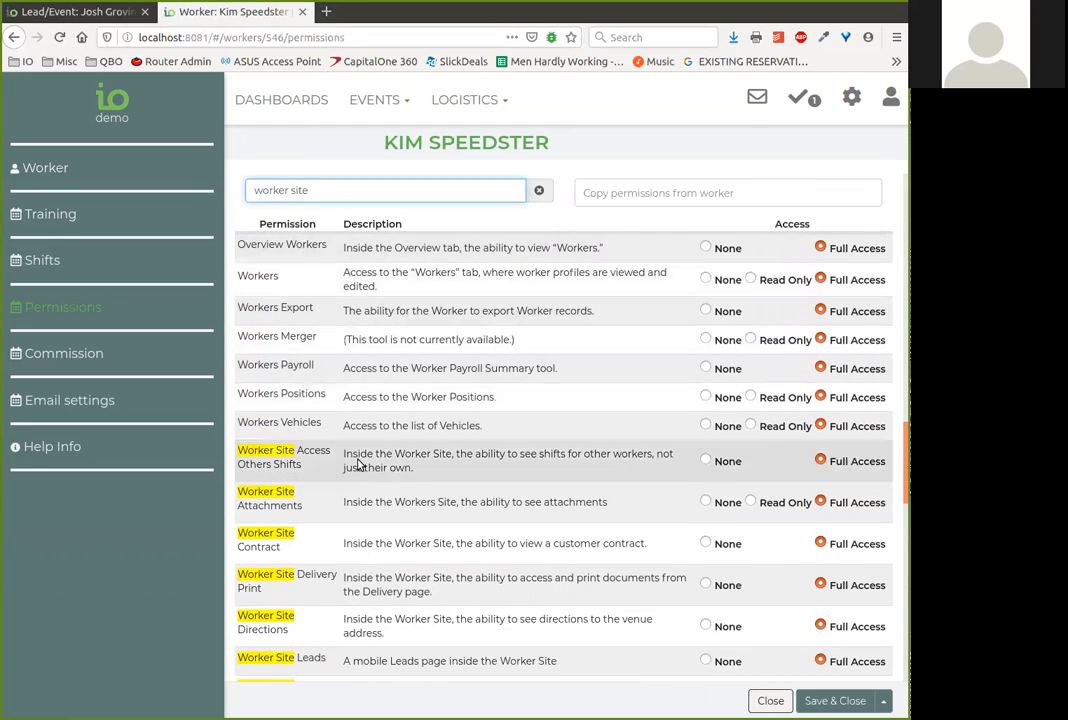
pyautogui.scroll(-2, 405, 424)
pyautogui.scroll(-2, 300, 300)
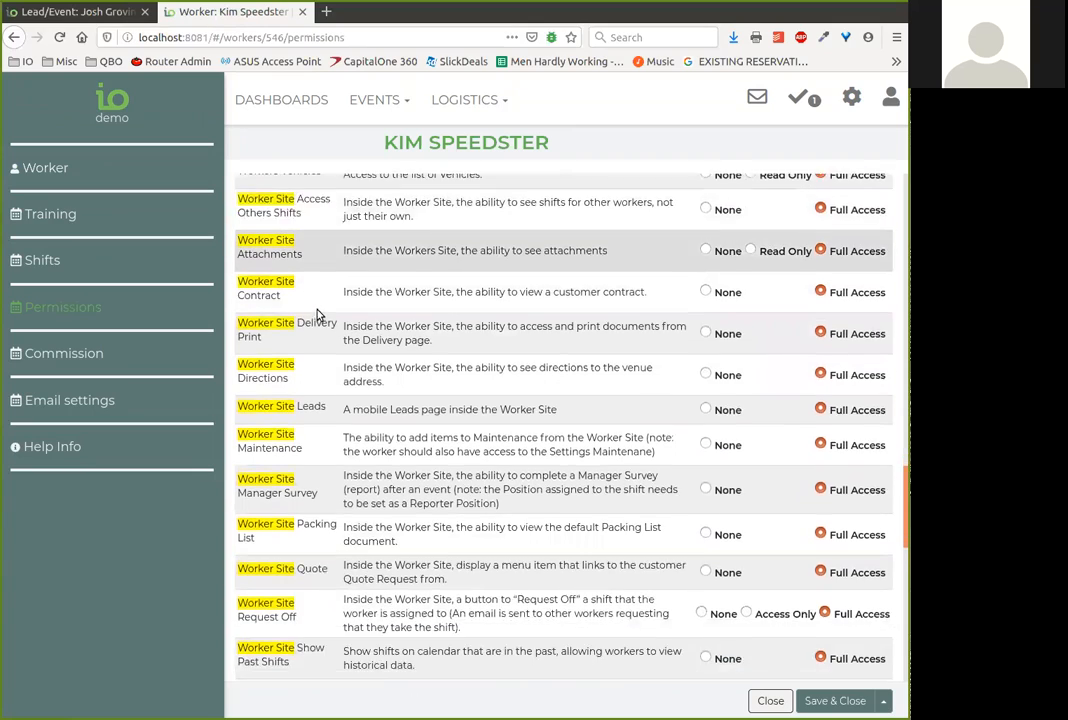
pyautogui.scroll(-1, 355, 640)
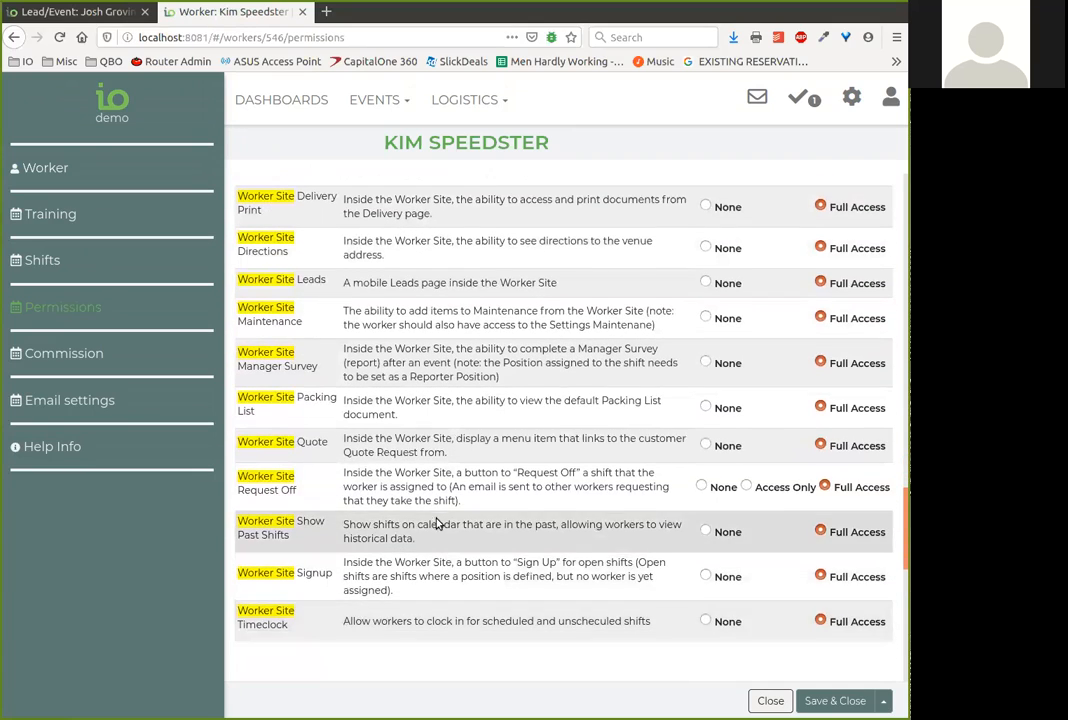
pyautogui.scroll(3, 400, 450)
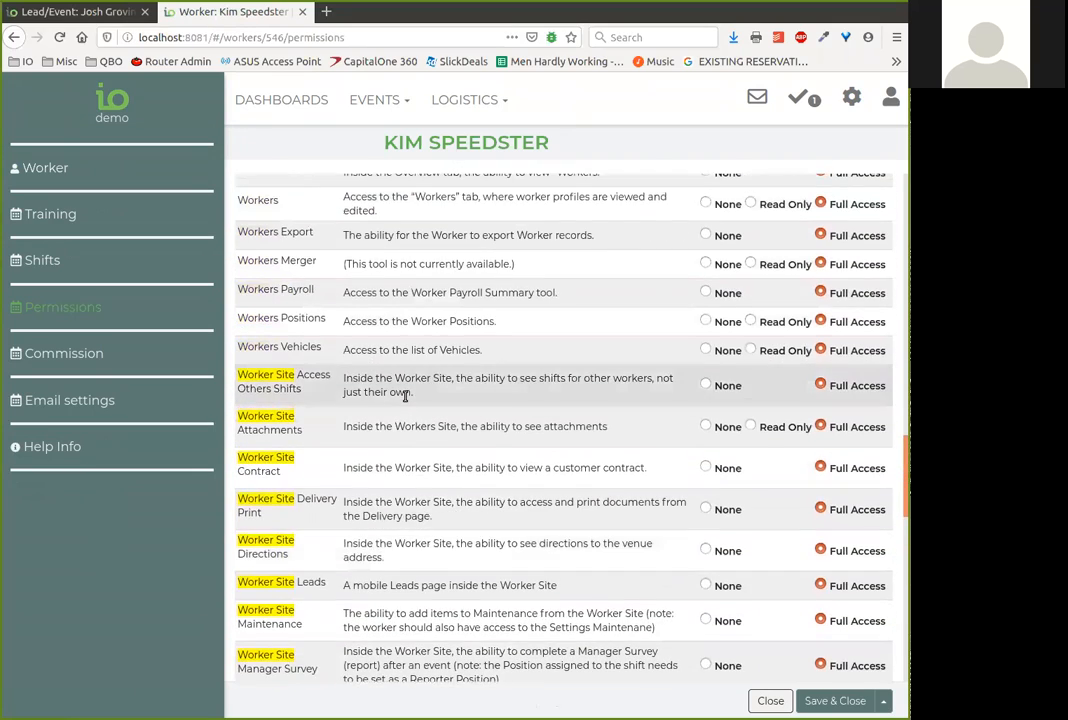
pyautogui.scroll(2, 556, 502)
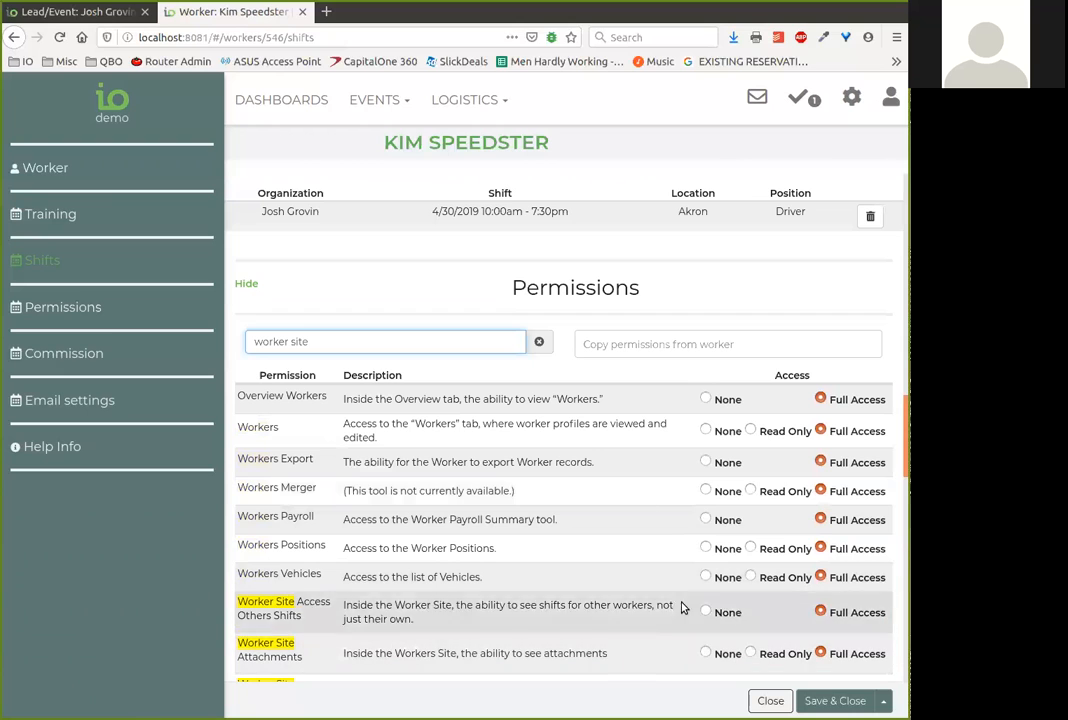
# Save the worker's record and close it to return to the Workers list
pyautogui.scroll(5, 590, 498)
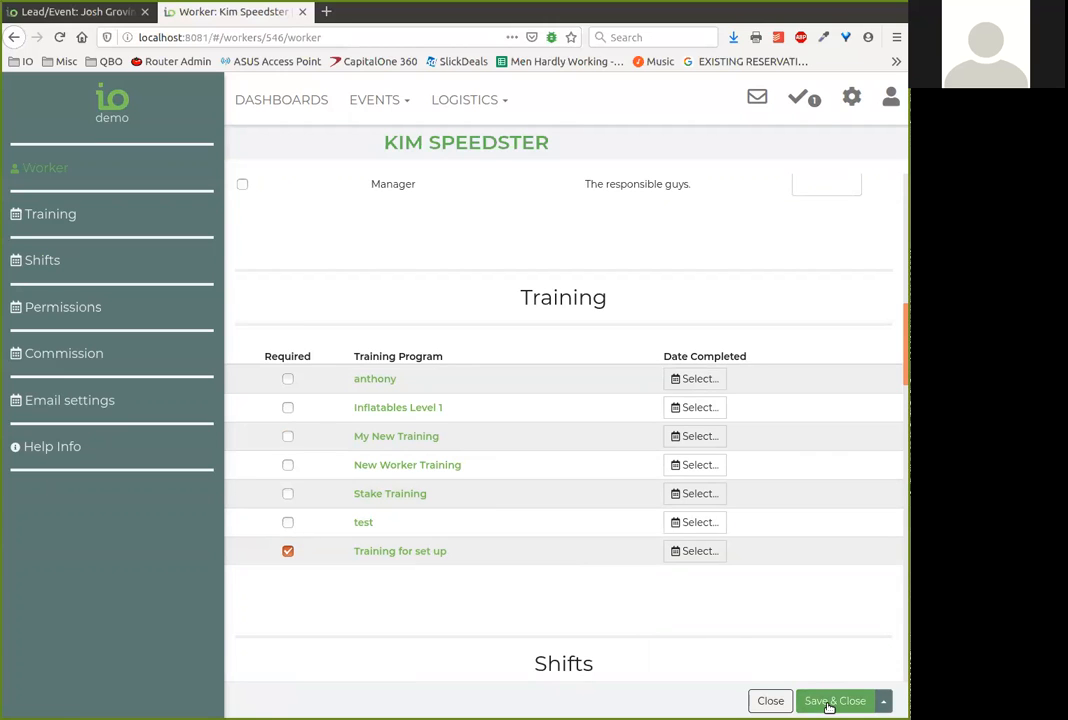
pyautogui.click(829, 703)
pyautogui.scroll(3, 575, 293)
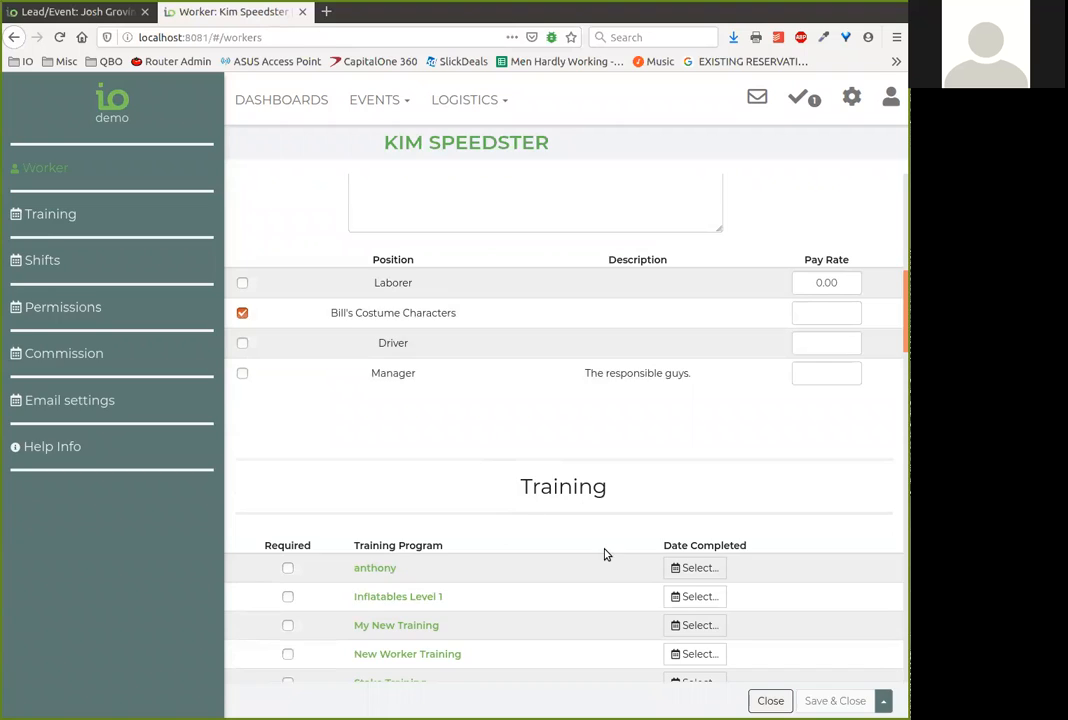
pyautogui.click(21, 194)
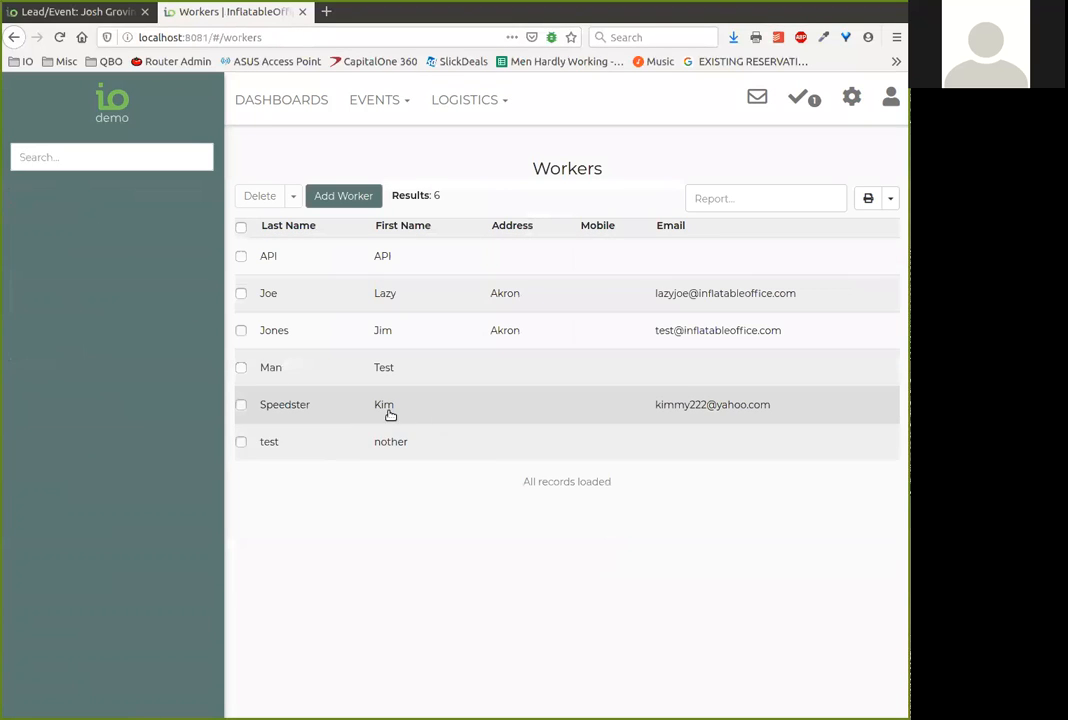
# Switch back to the customer's event record, reload it and go to its Shifts section
pyautogui.click(75, 11)
pyautogui.click(364, 455)
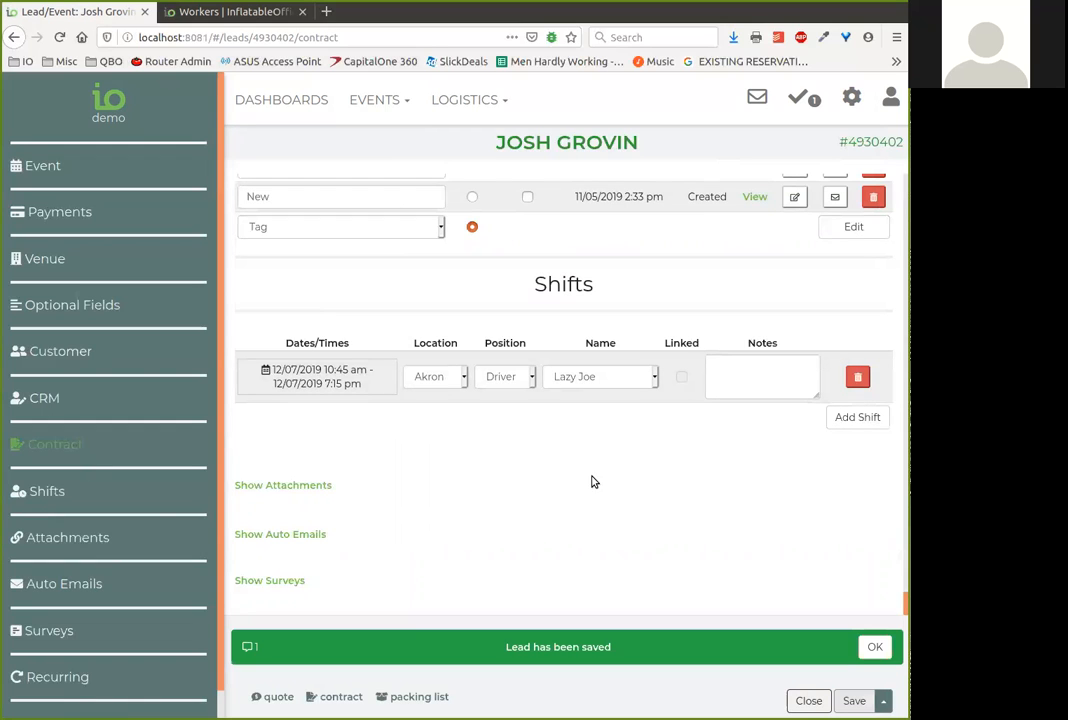
pyautogui.click(59, 37)
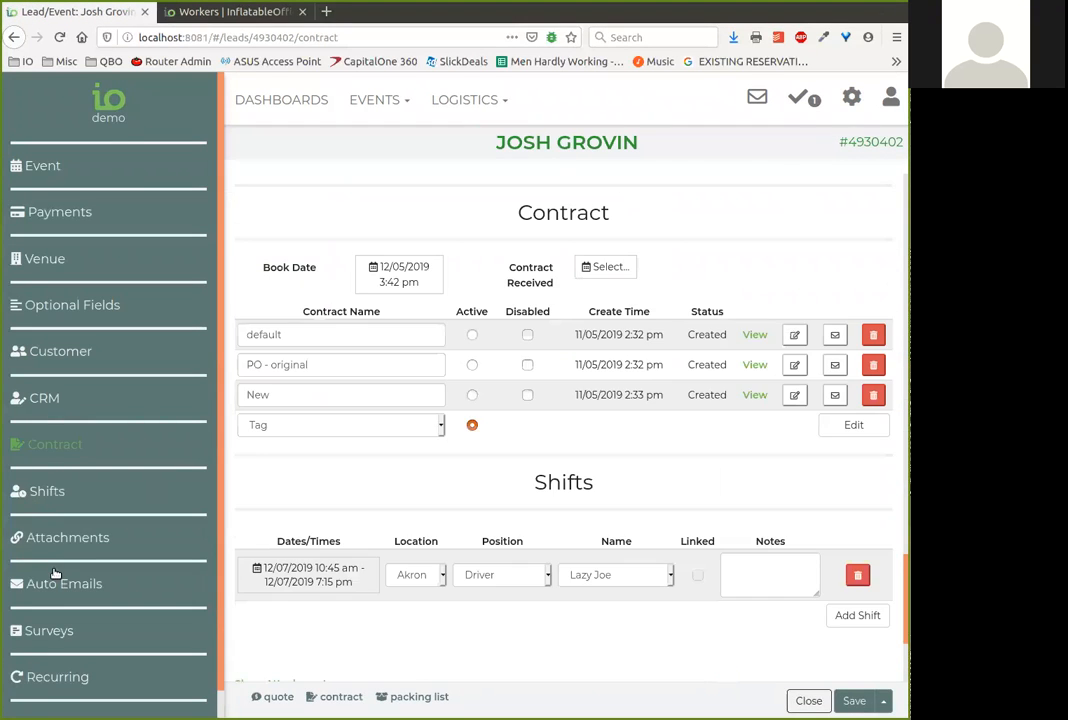
pyautogui.click(51, 491)
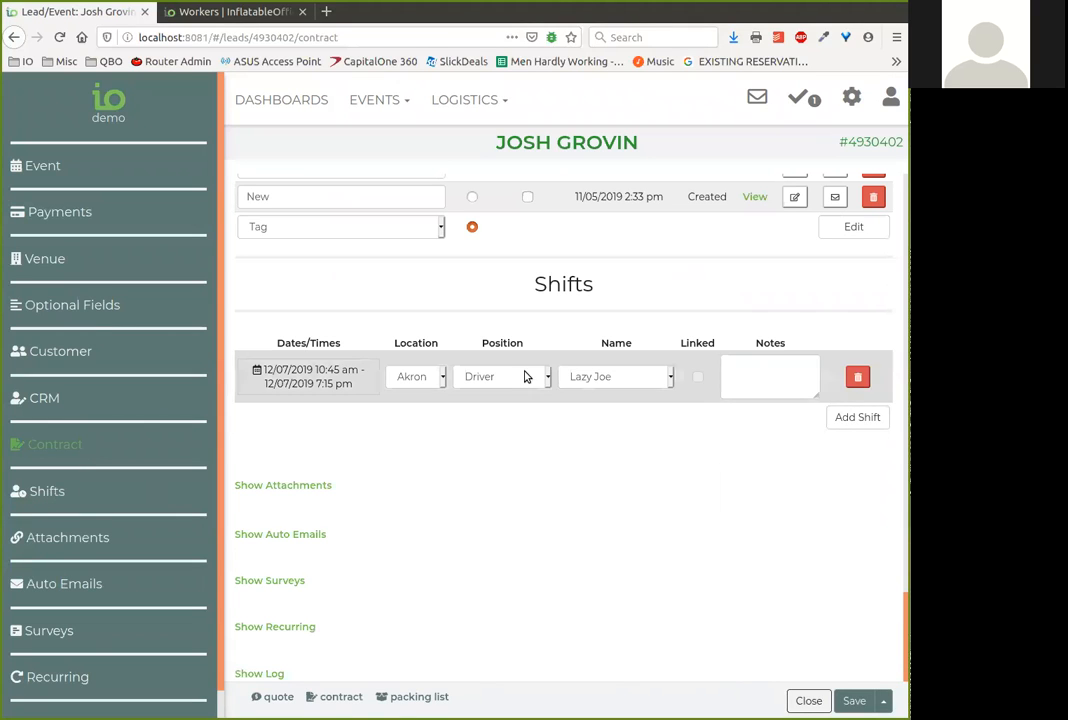
# Add a second shift to the event and set its location to Event
pyautogui.click(860, 417)
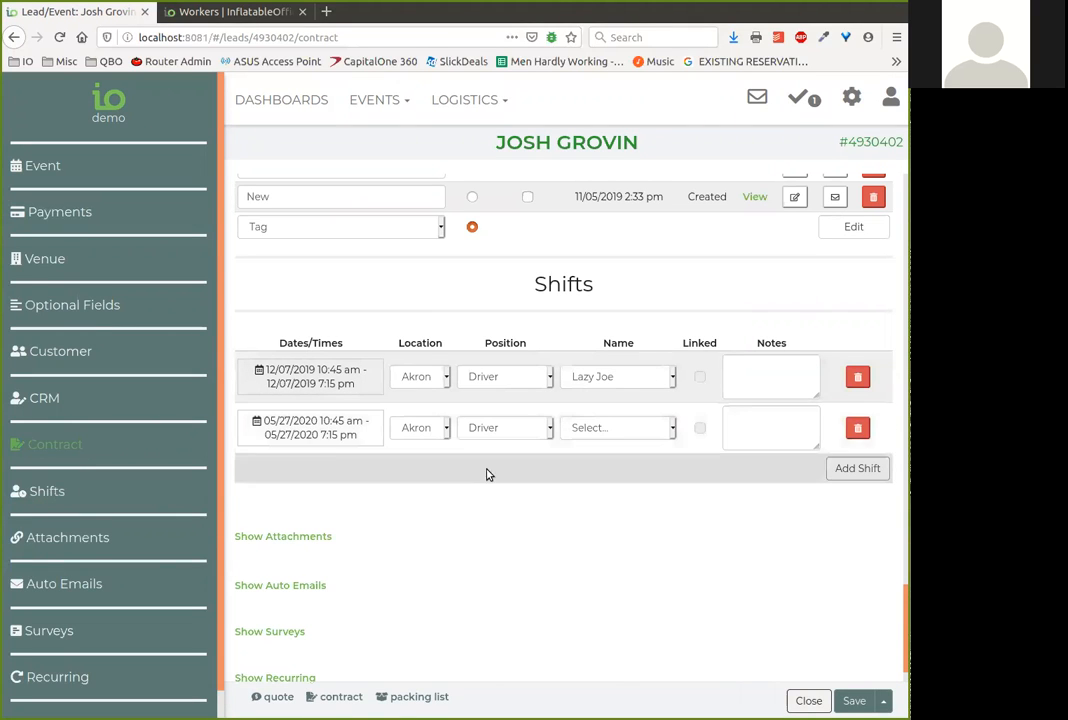
pyautogui.click(491, 435)
pyautogui.click(406, 431)
pyautogui.click(410, 452)
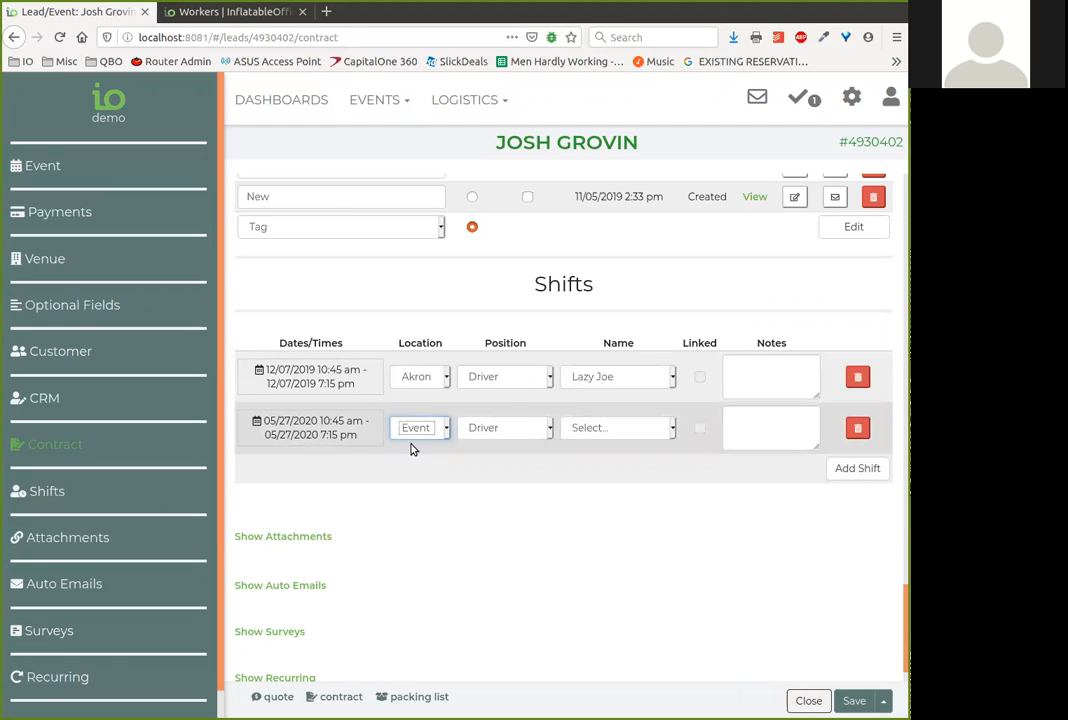
# Set the new shift's position to Bill's Costume Characters and assign the newly approved worker to it
pyautogui.click(519, 430)
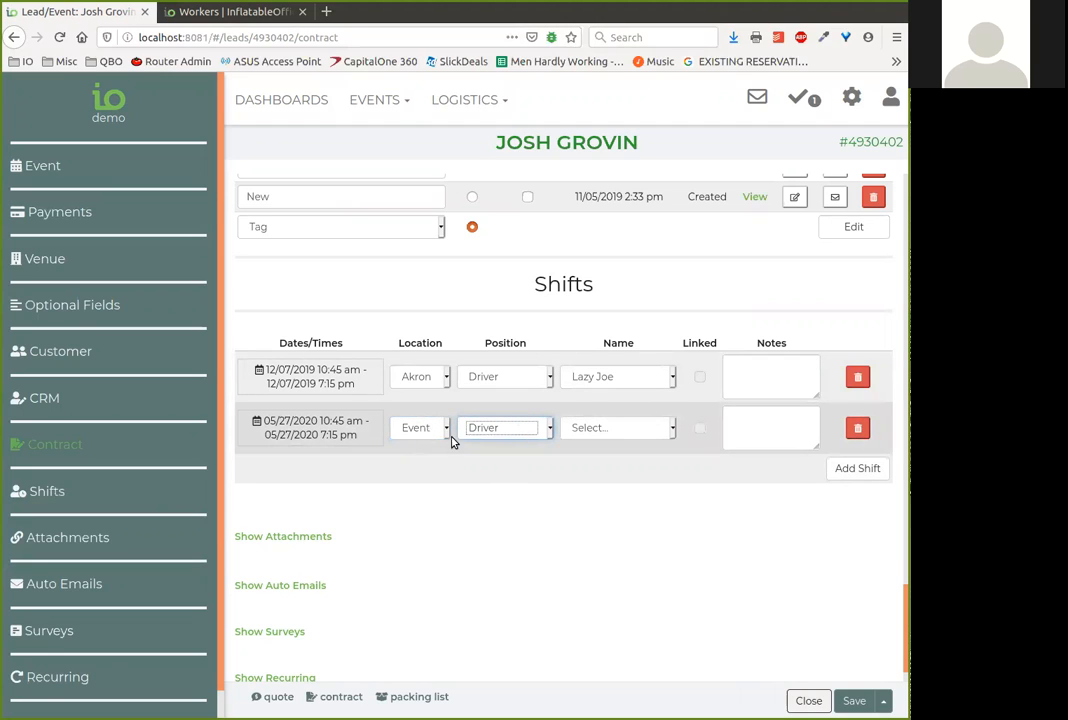
pyautogui.press('b')
pyautogui.press('Tab')
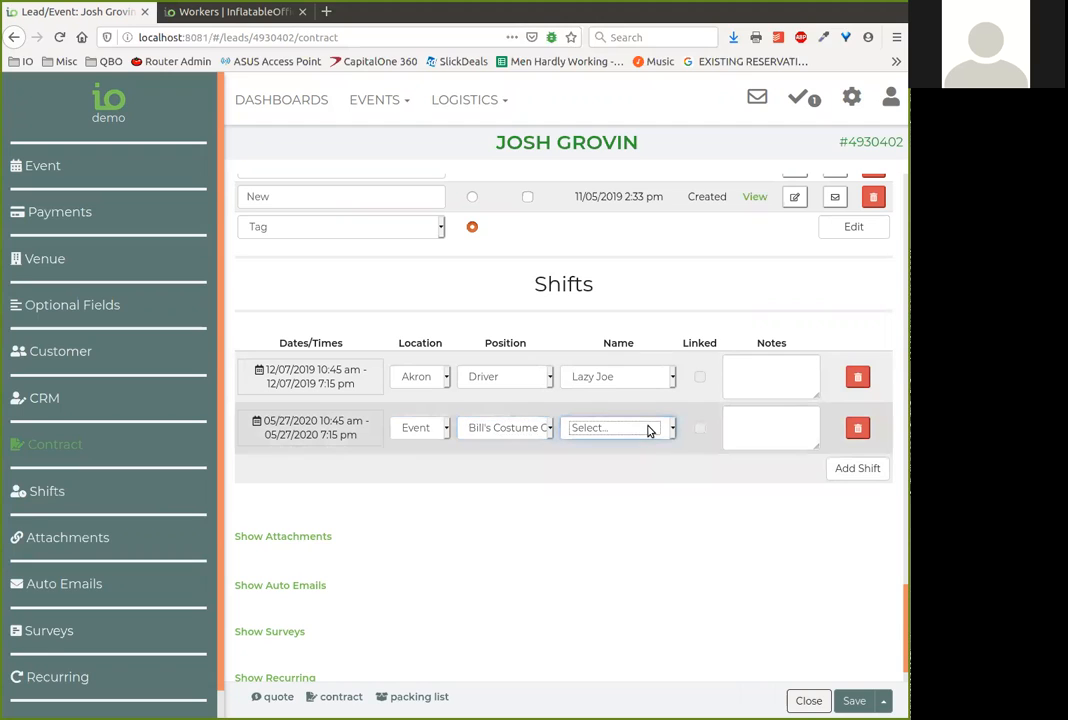
pyautogui.click(638, 568)
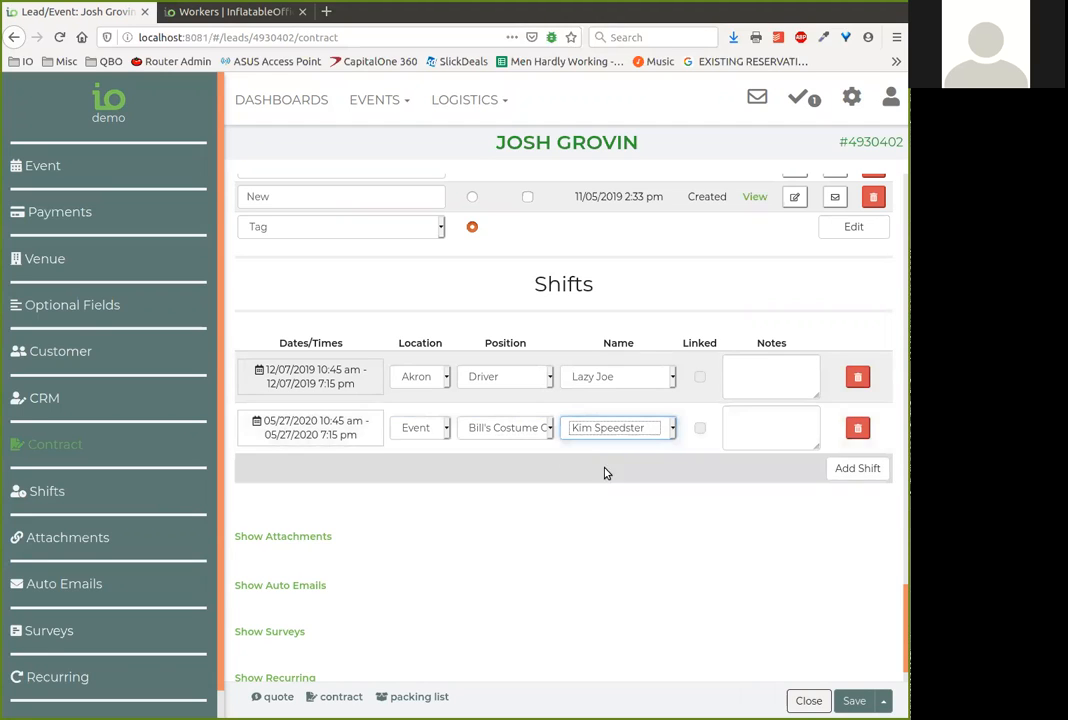
# Enter the note "Make sure you bring balloons." on the new shift and save the event
pyautogui.click(764, 422)
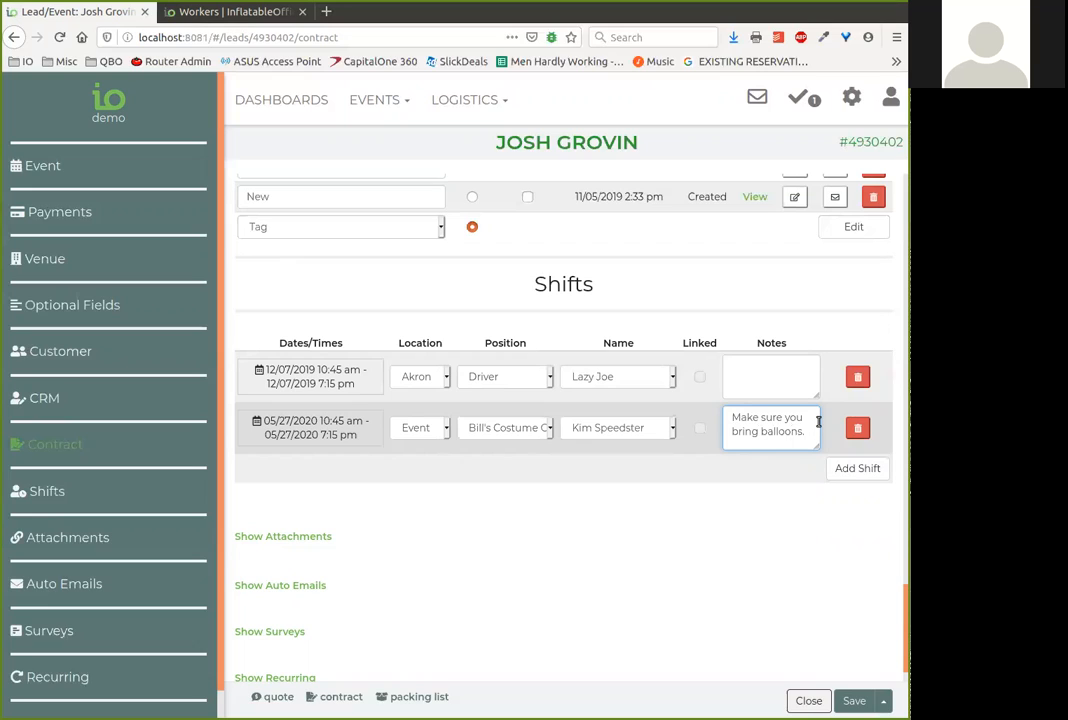
pyautogui.moveTo(733, 415); pyautogui.dragTo(814, 432)
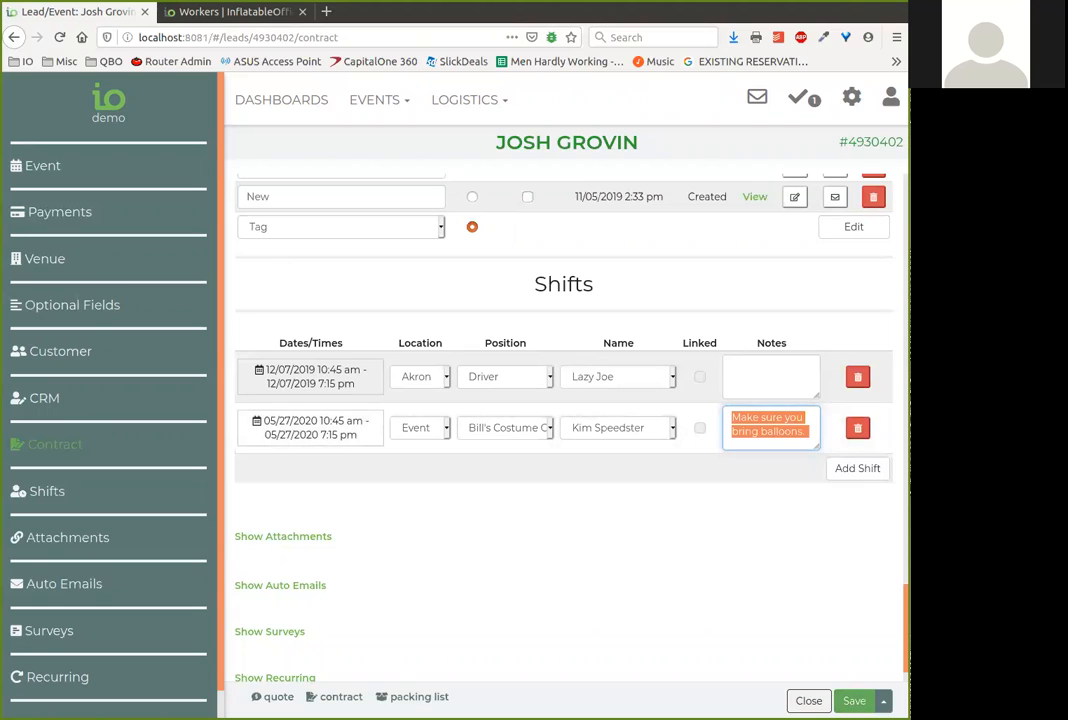
pyautogui.click(848, 699)
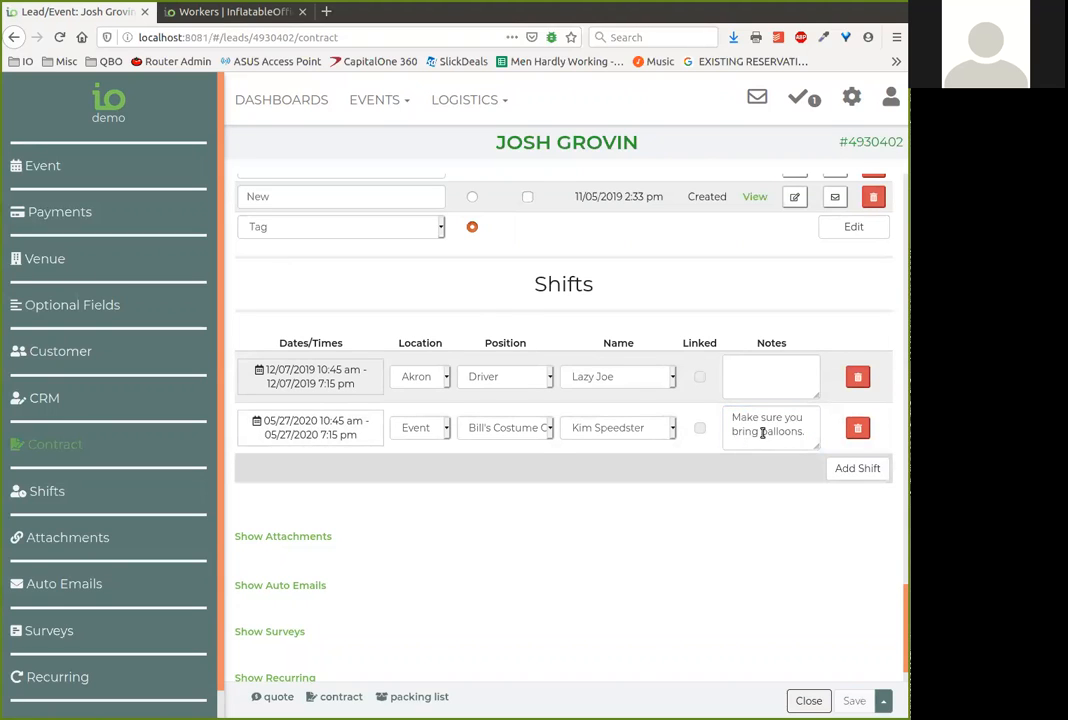